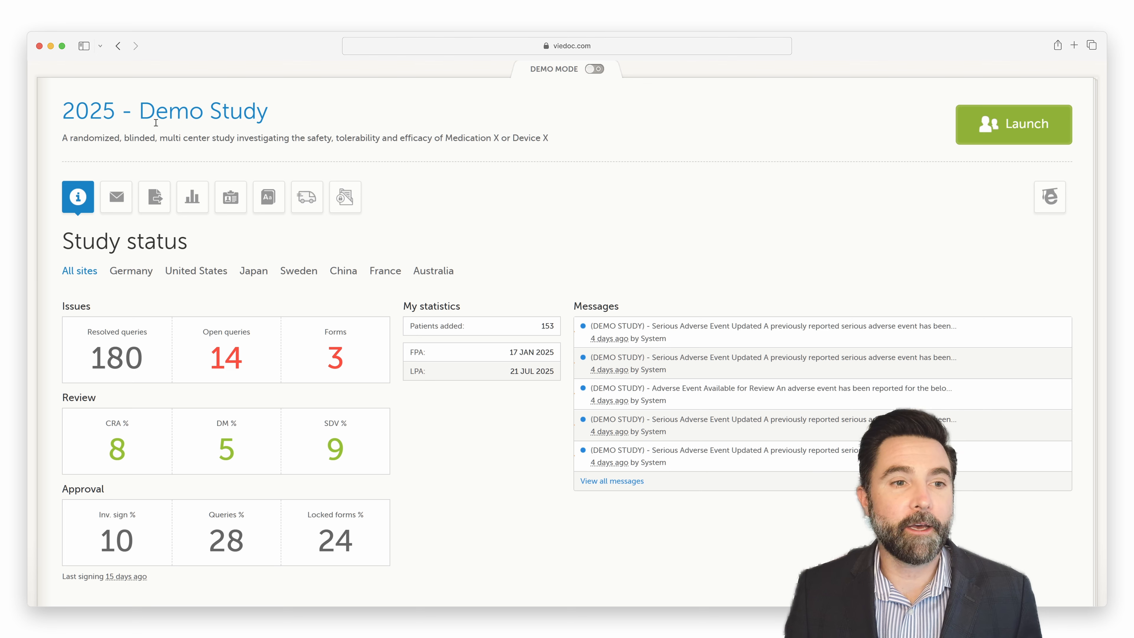
Step: Open the data export page of the study
click(155, 202)
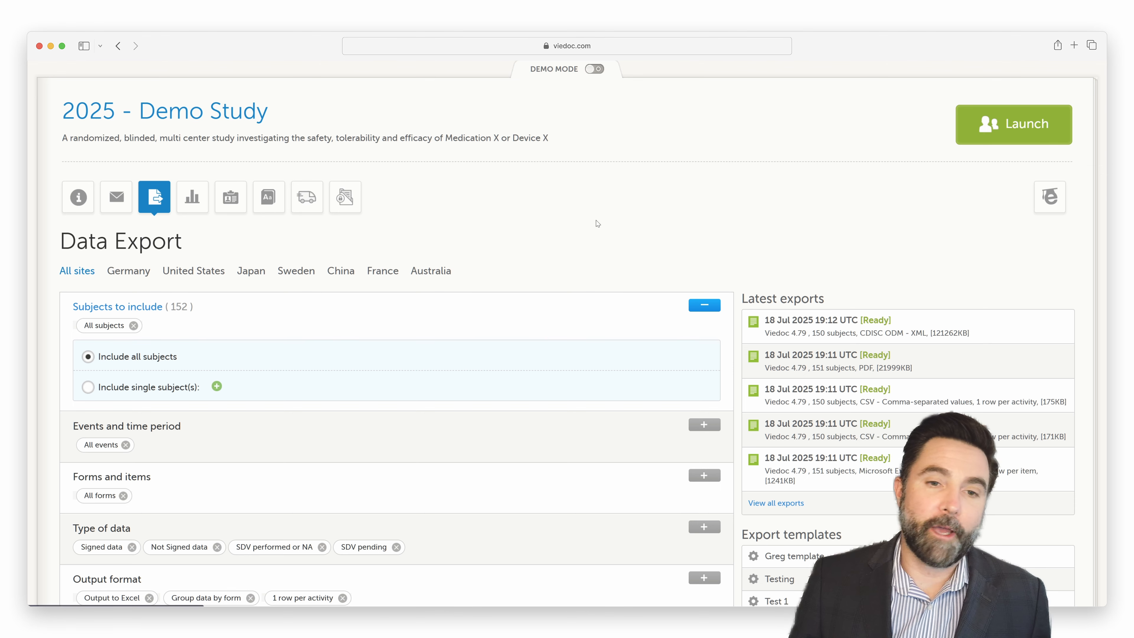
scroll(540, 223, down, 5)
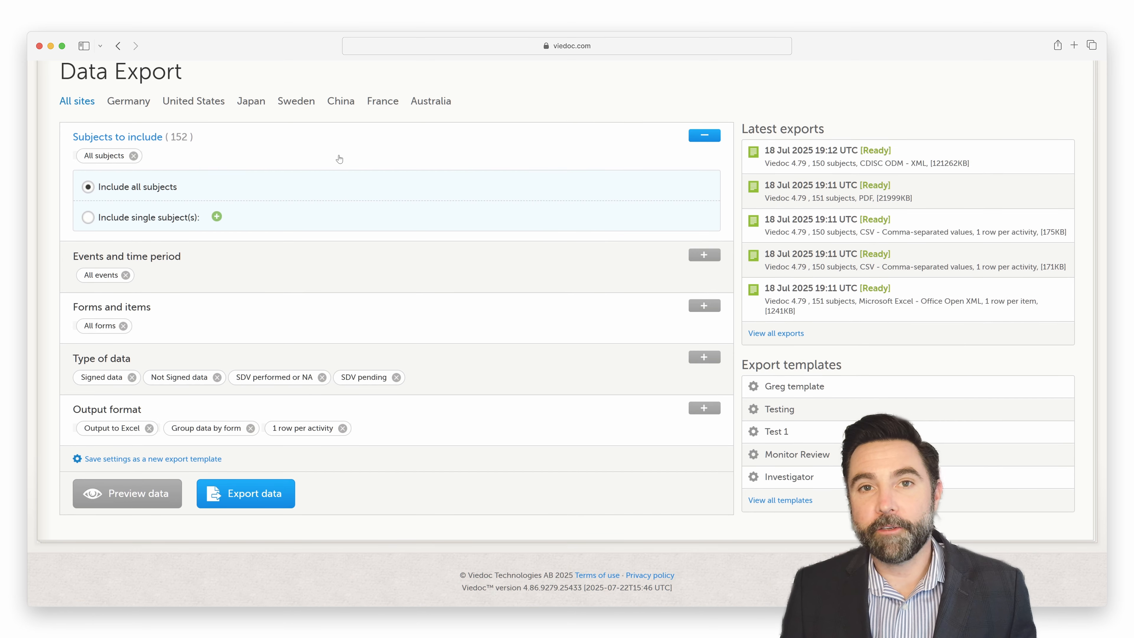
Step: Filter the export to New York Hospital in the United States and clear the country filter again
click(209, 102)
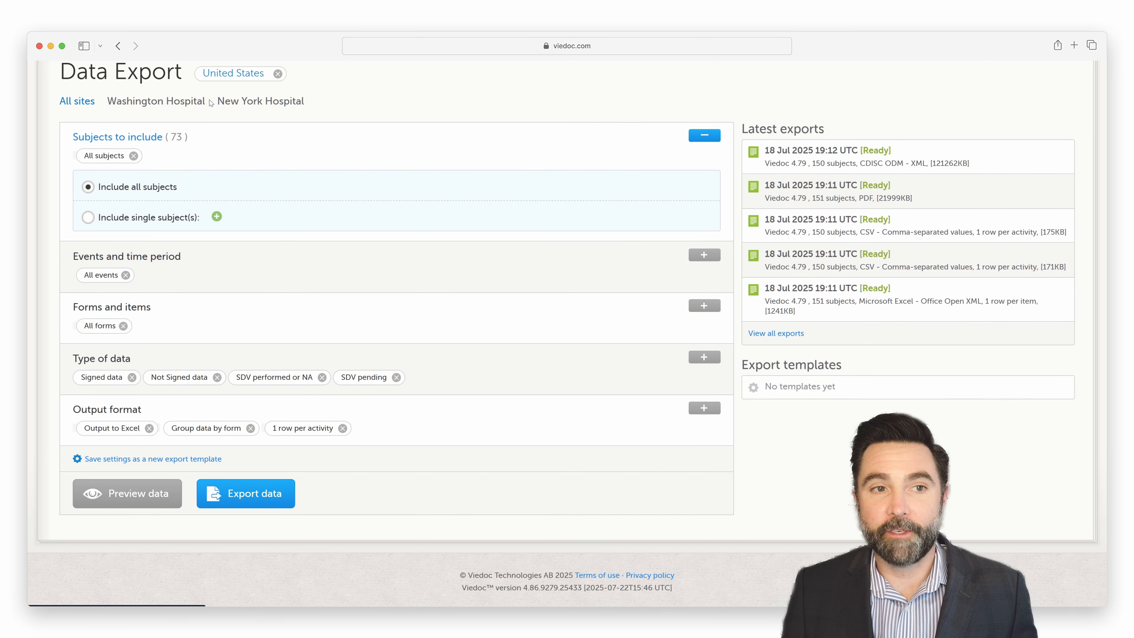
click(253, 101)
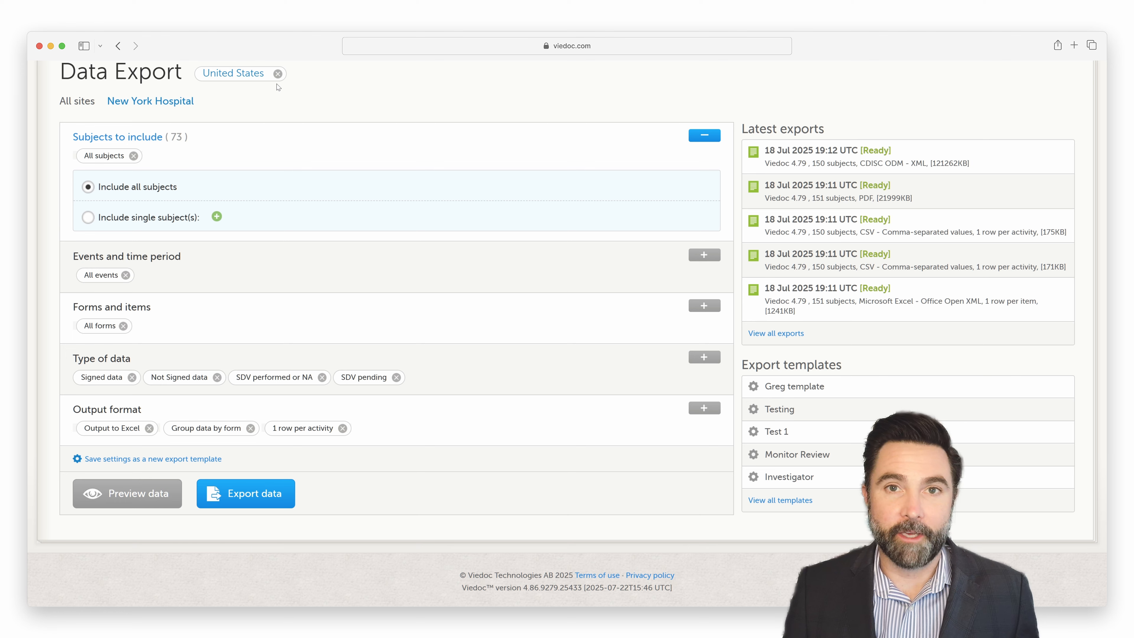
click(278, 73)
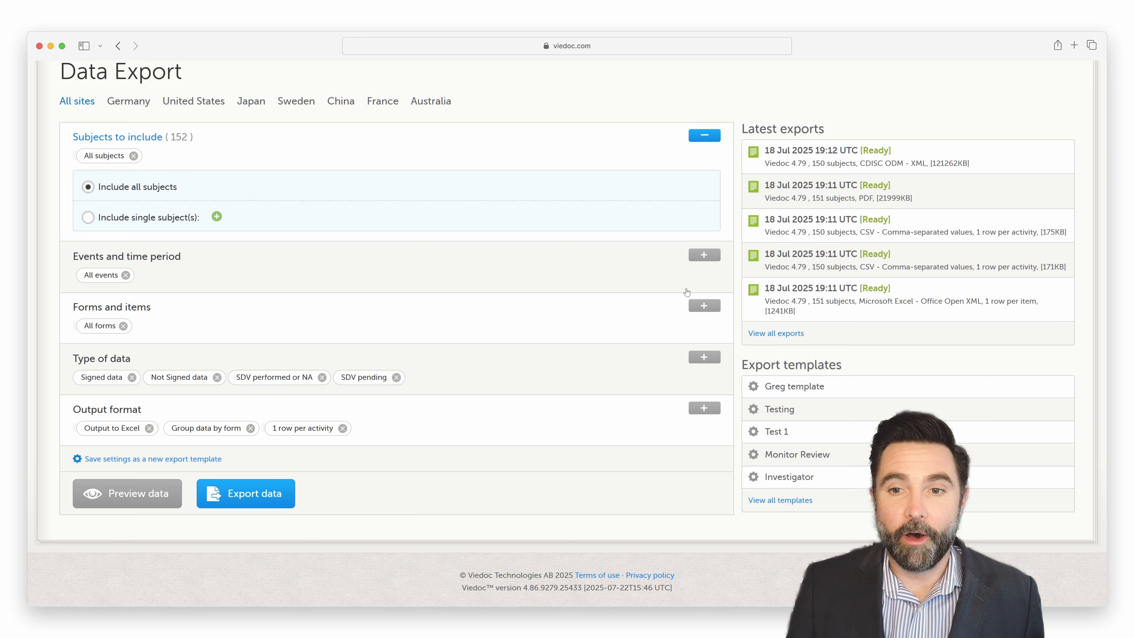
Step: Restrict the export to the single event Adverse Events, and set it back to include all events
click(705, 256)
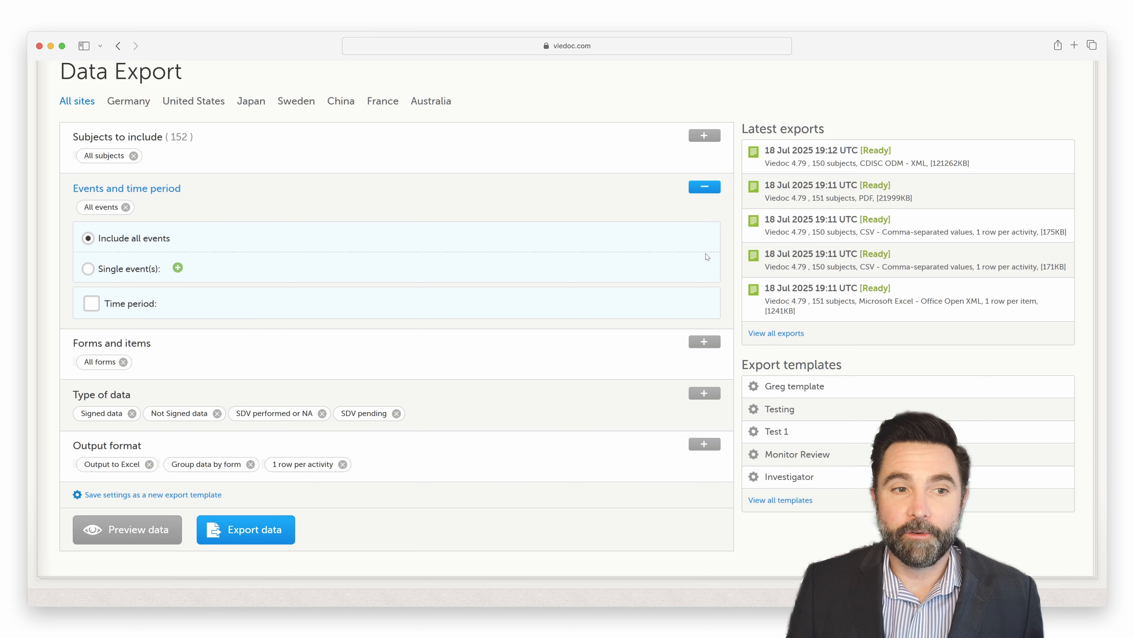
click(89, 269)
click(178, 250)
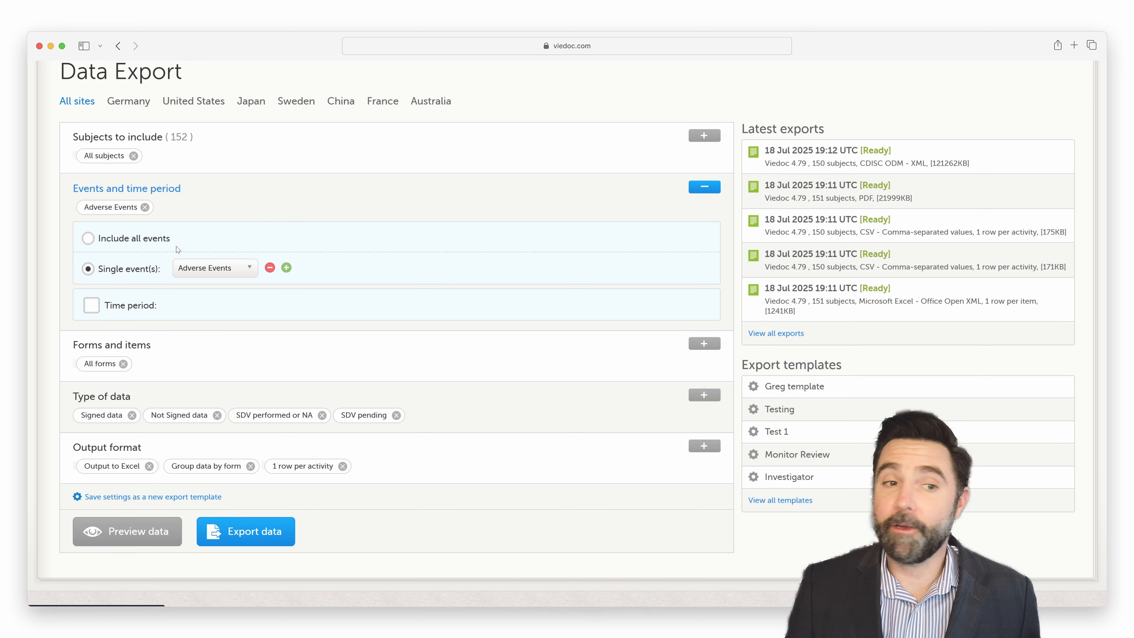
click(196, 274)
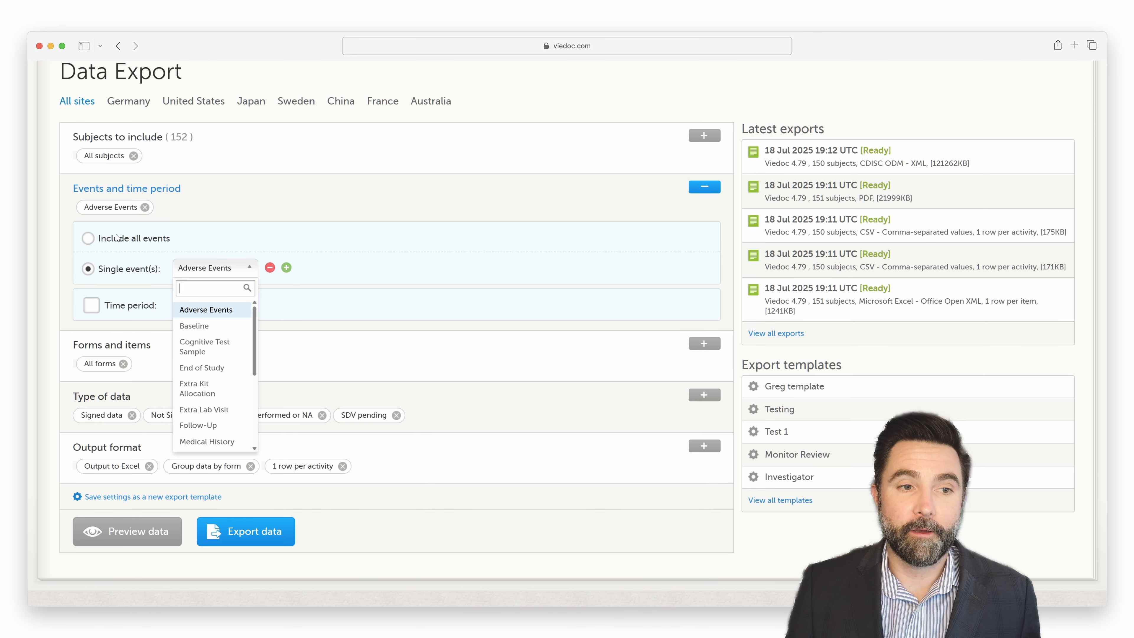
click(89, 238)
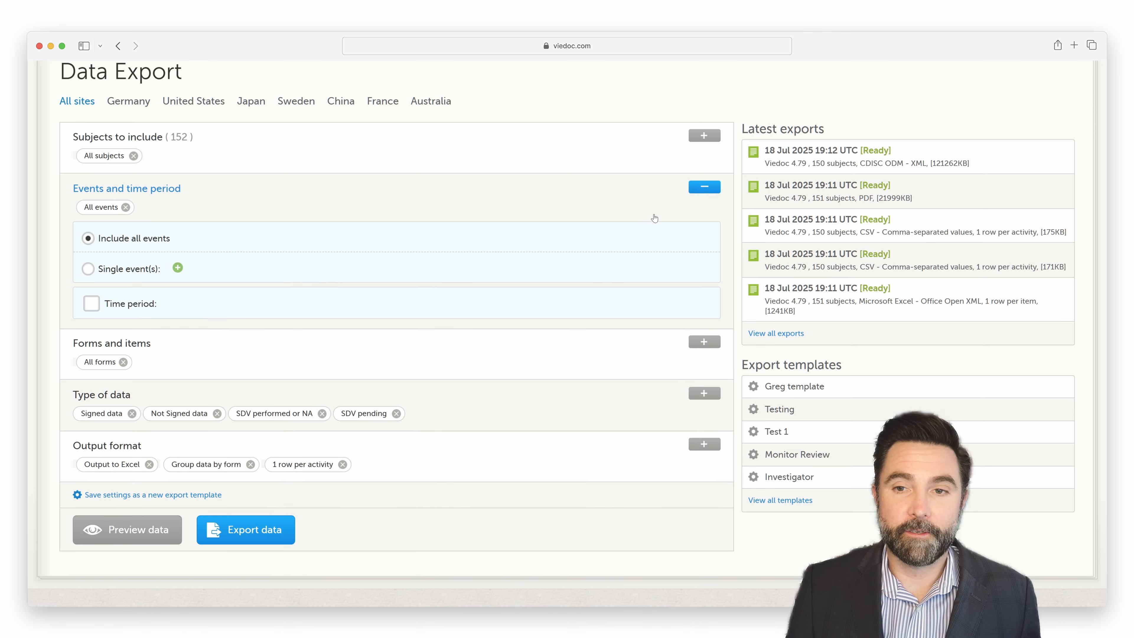
click(702, 188)
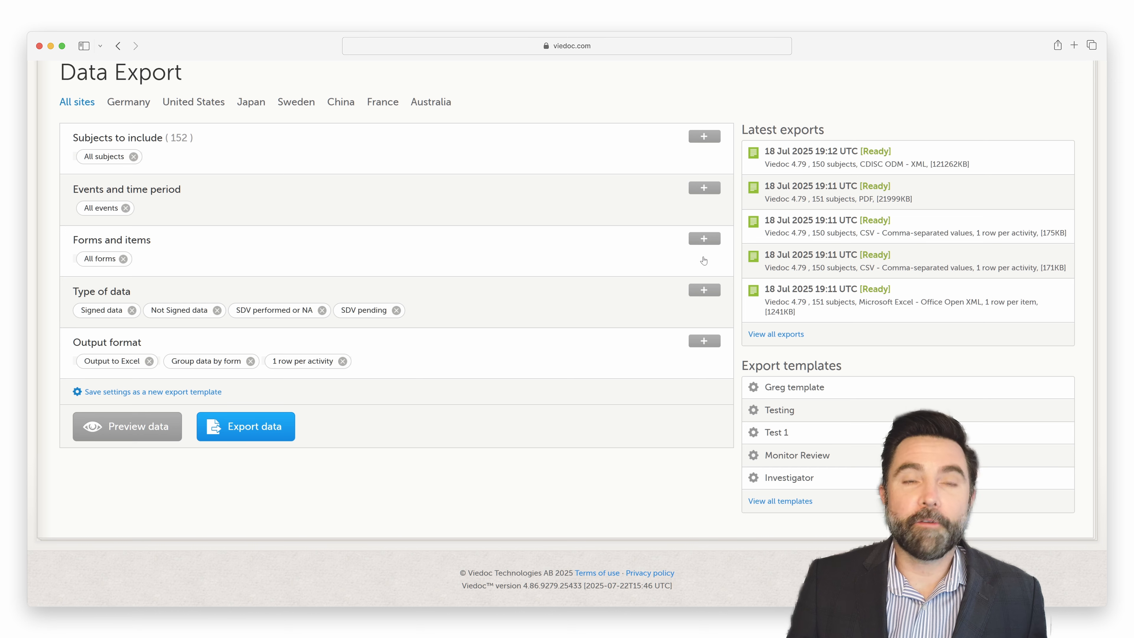
Step: Restrict the export to the Demographics form, inspect its items, and set it back to include all forms and items
click(706, 241)
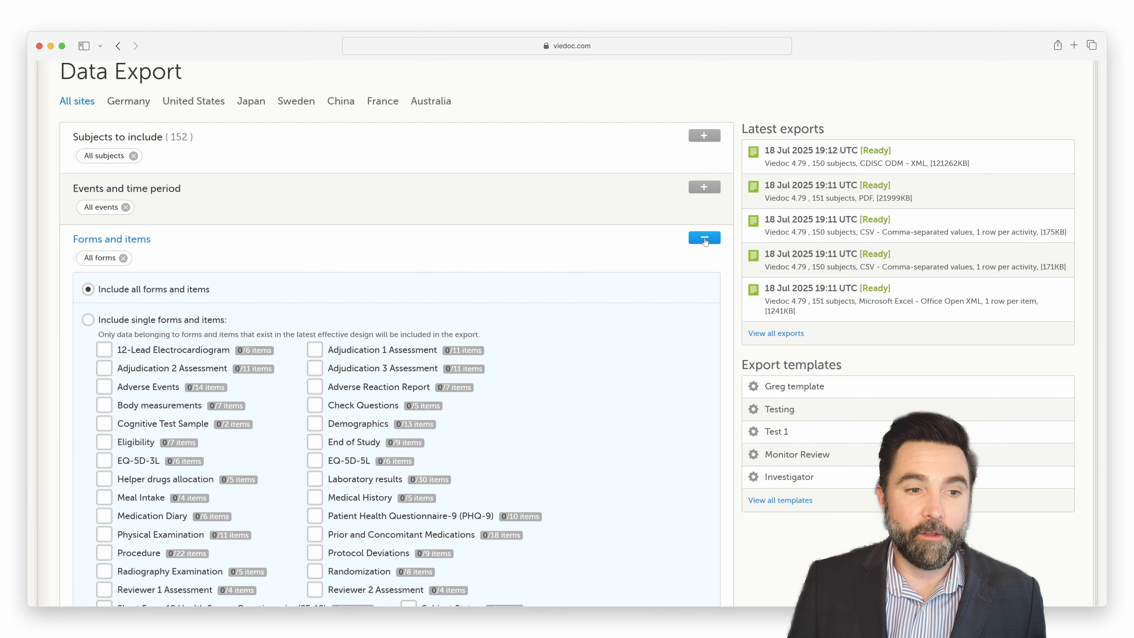
scroll(572, 397, down, 3)
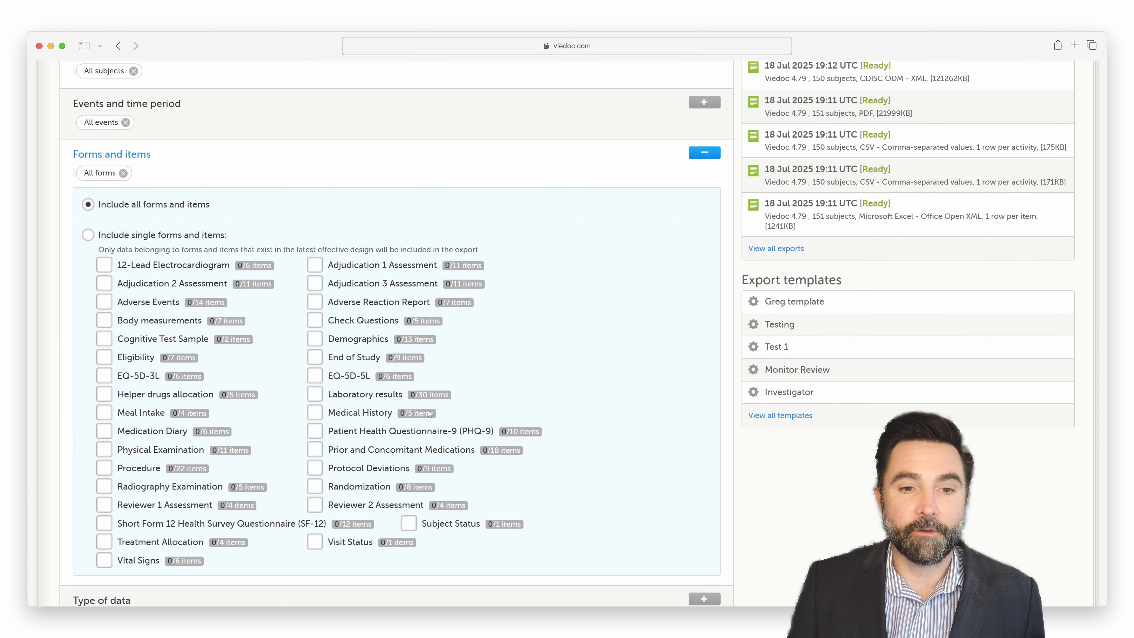
click(389, 341)
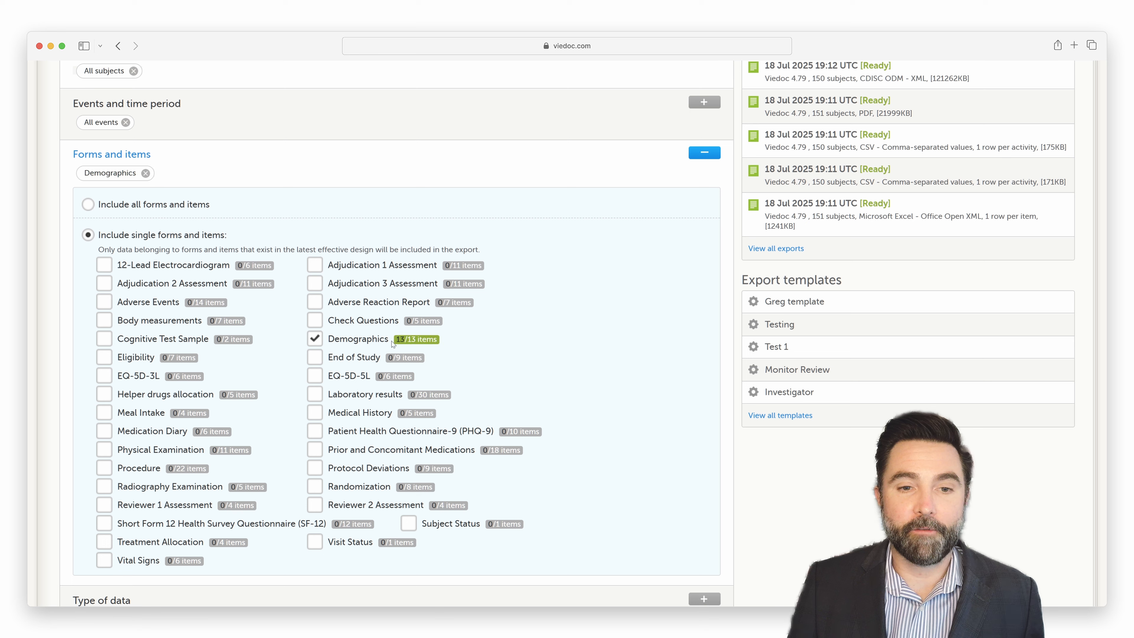
click(408, 341)
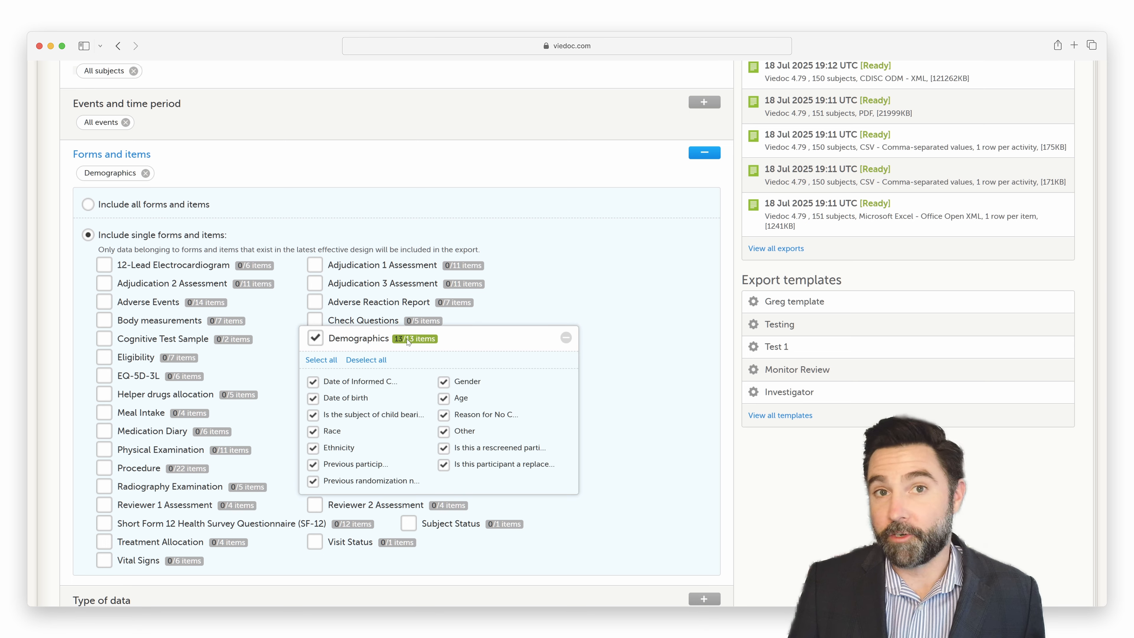
click(566, 337)
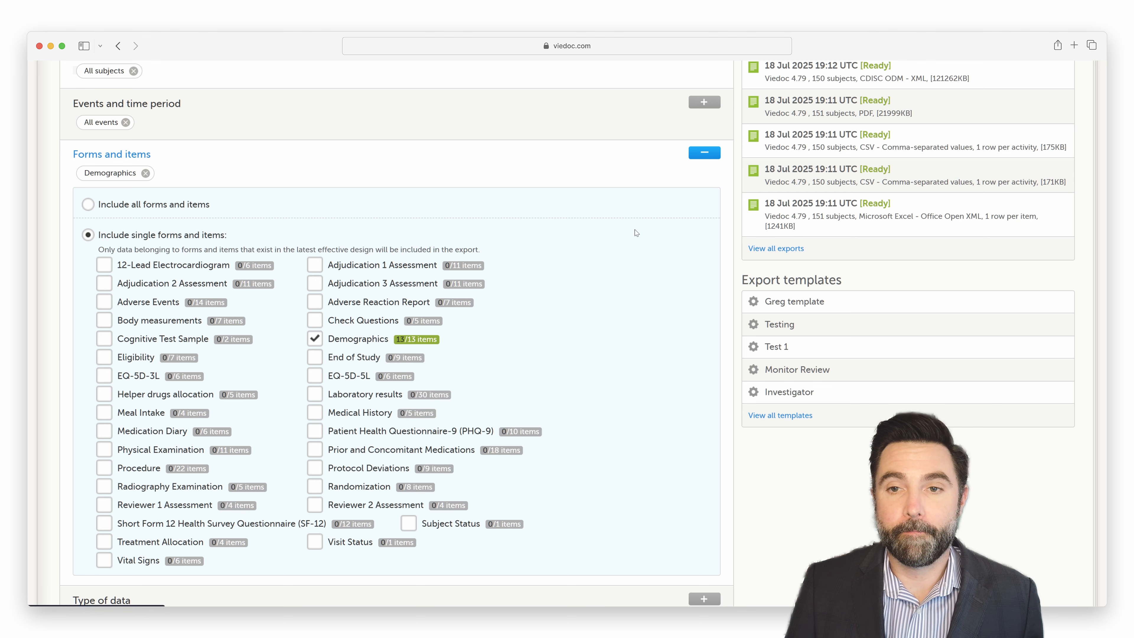
click(90, 205)
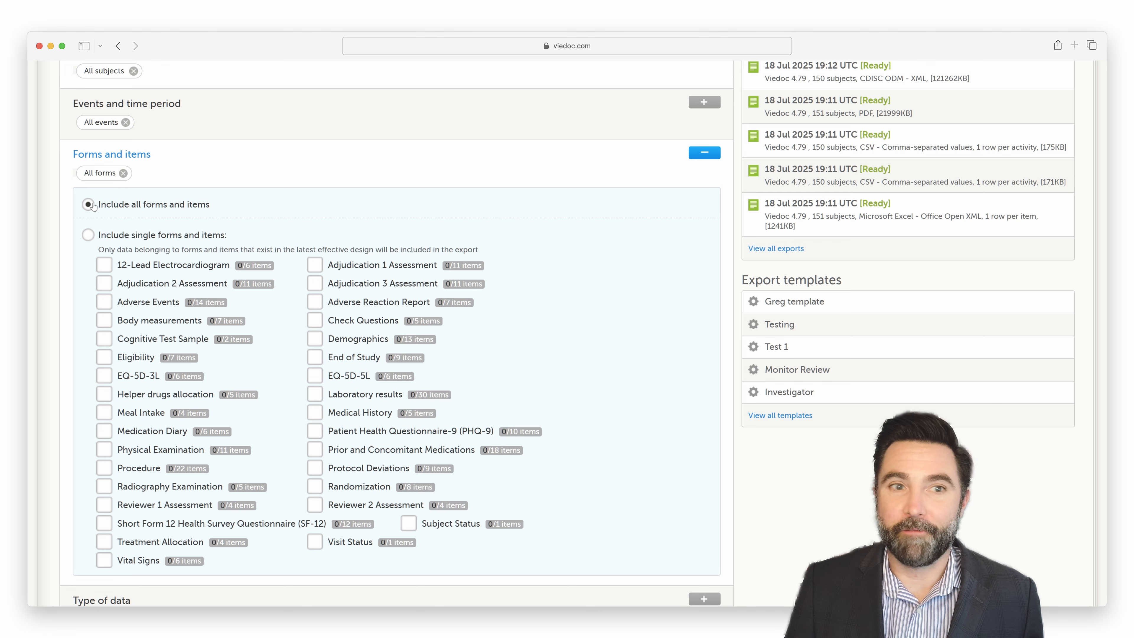
click(704, 153)
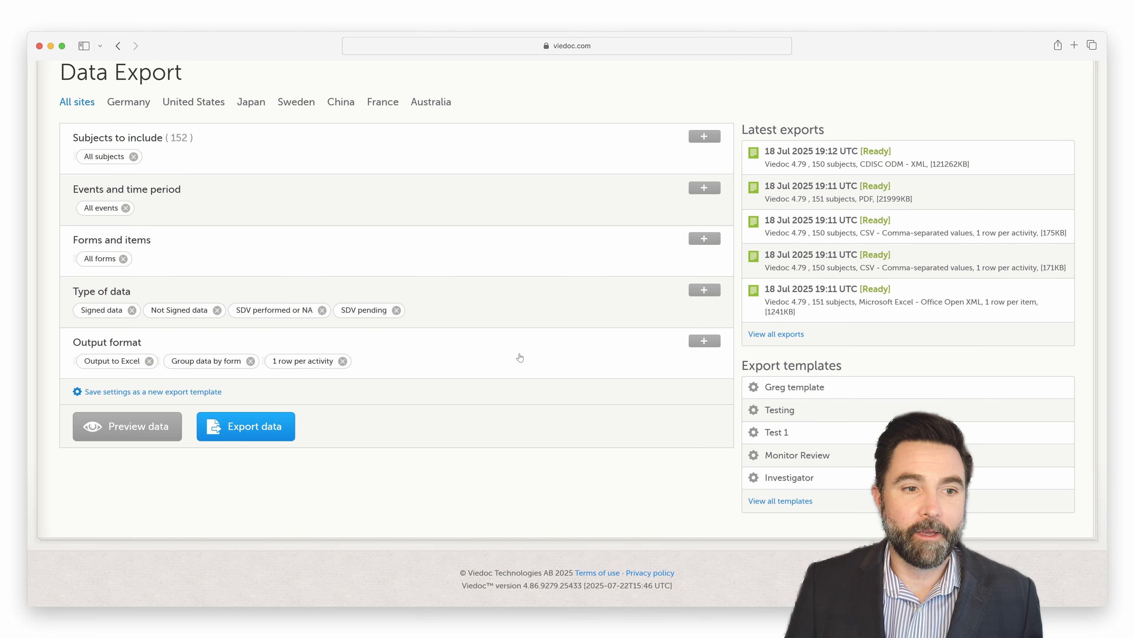
Step: Look over the data type options and set the output format to CDISC ODM - XML with SAS compliant XML enabled
click(704, 290)
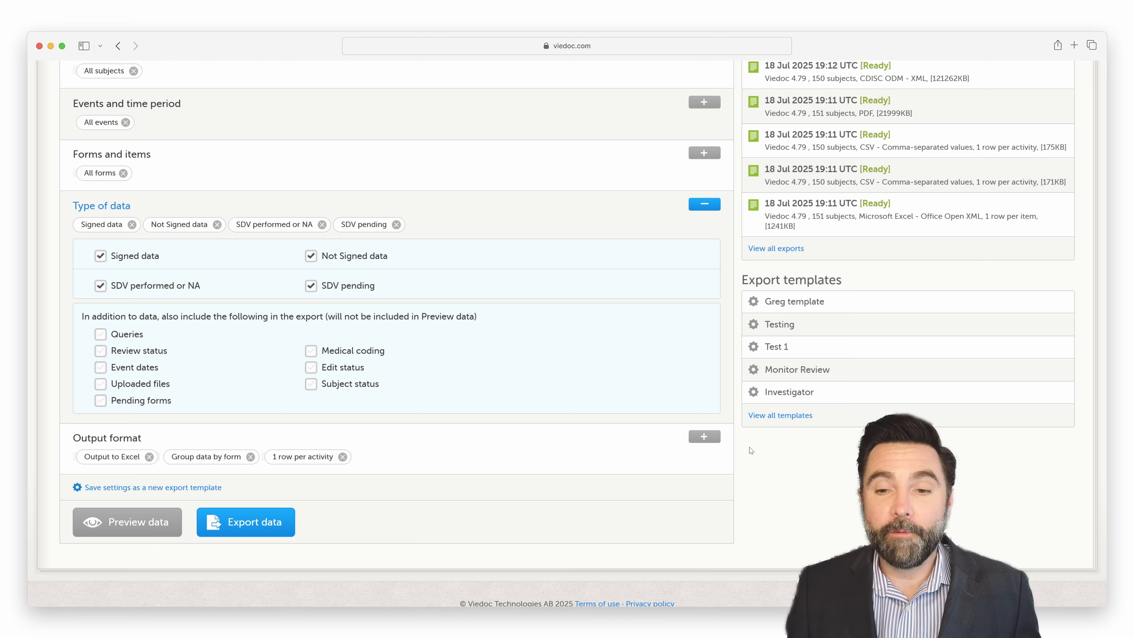
click(708, 437)
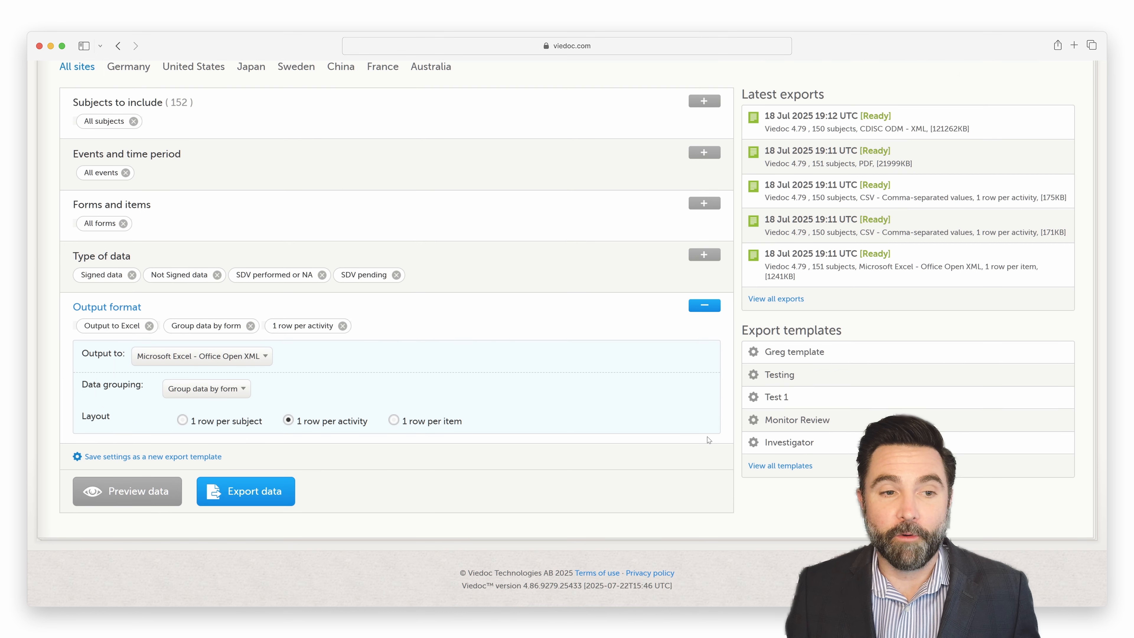
click(245, 361)
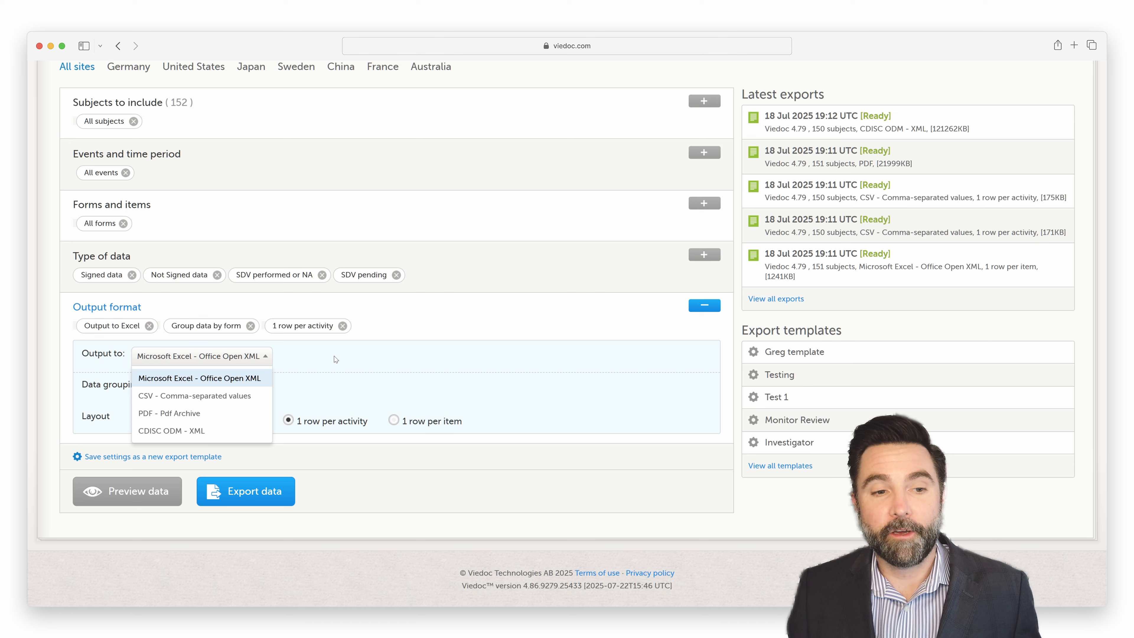
click(249, 431)
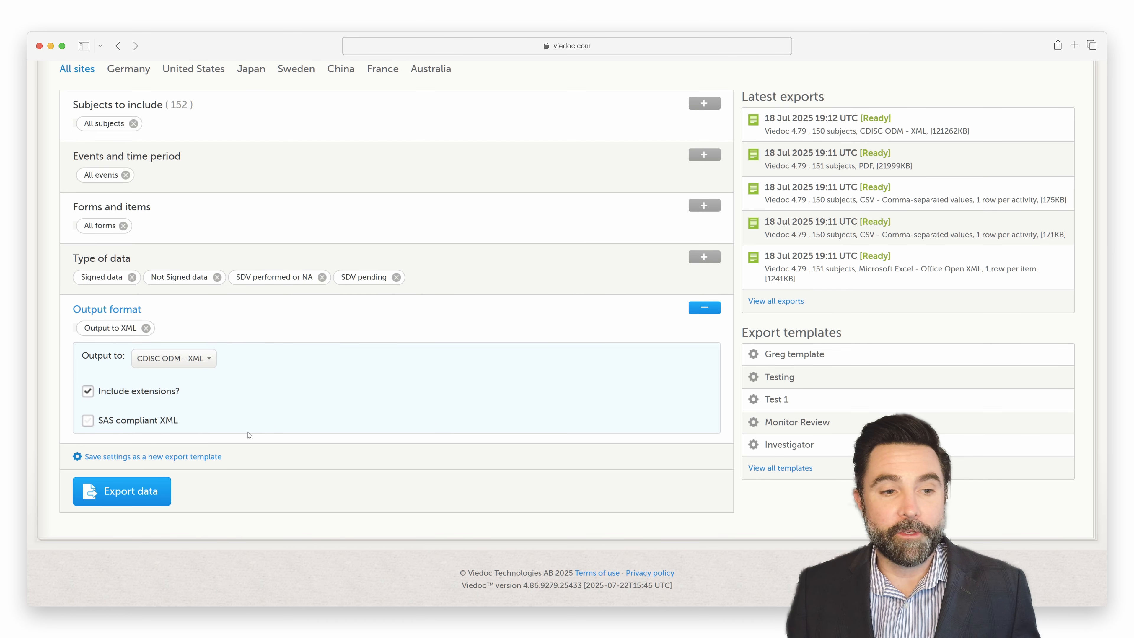
click(84, 422)
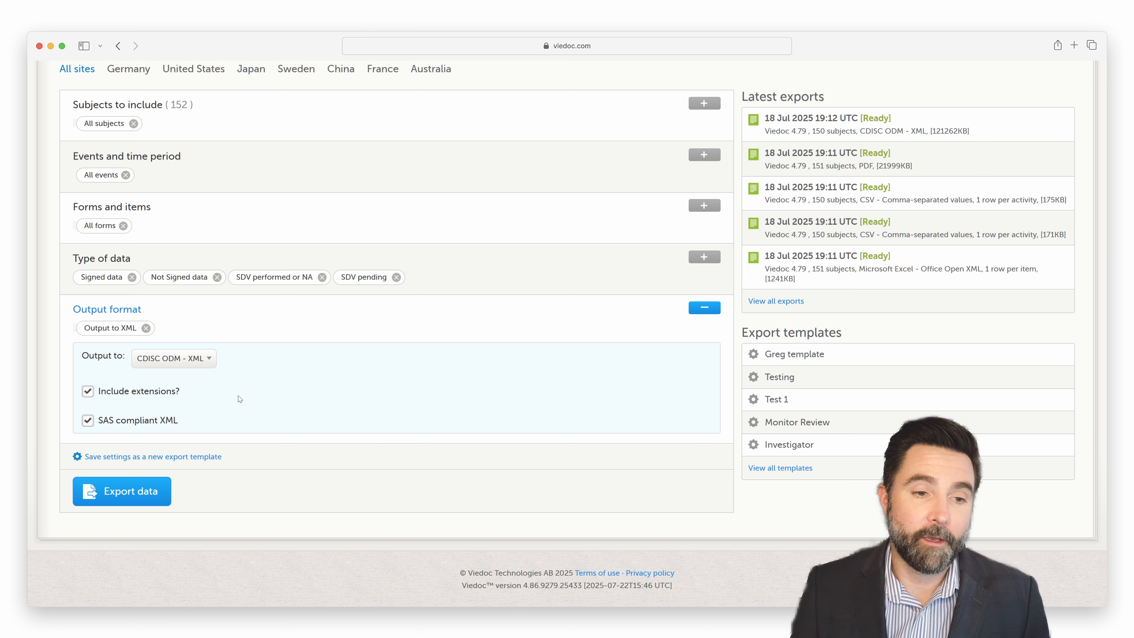
Step: Switch the output format to CSV - Comma-separated values and include the corresponding SAS script
click(197, 361)
click(200, 398)
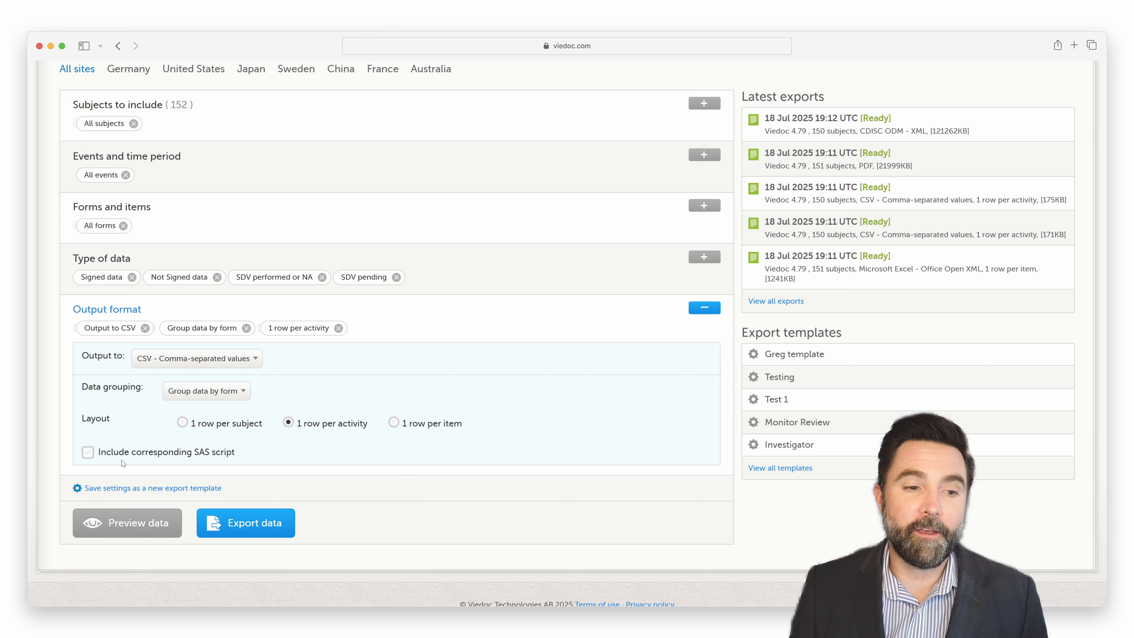
click(88, 452)
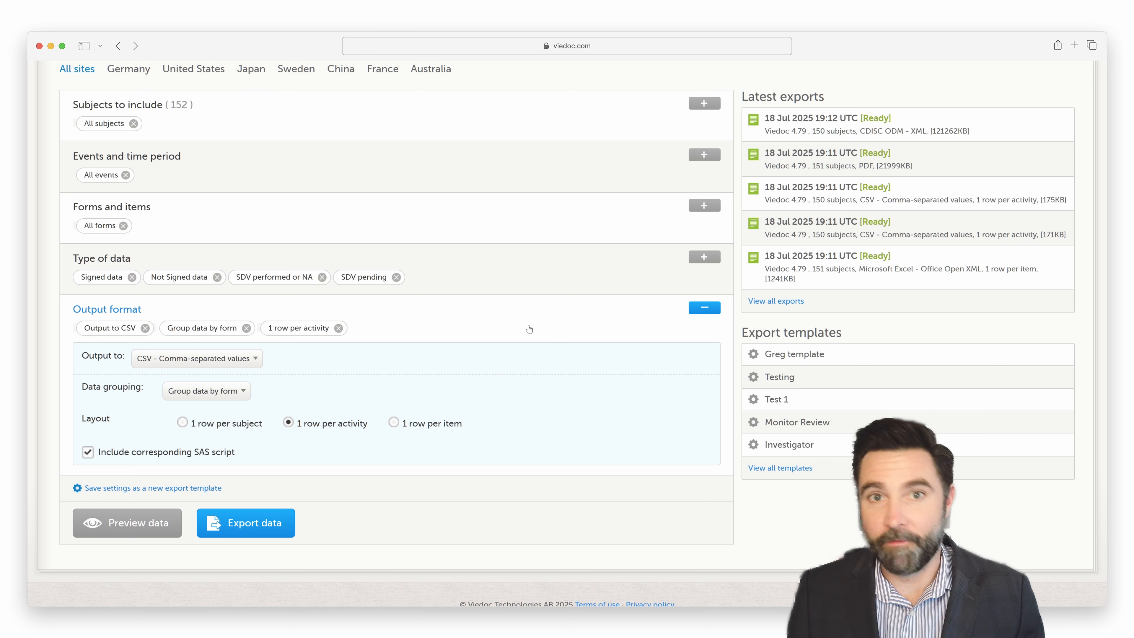
Step: Apply the first saved export template and export the data
click(787, 358)
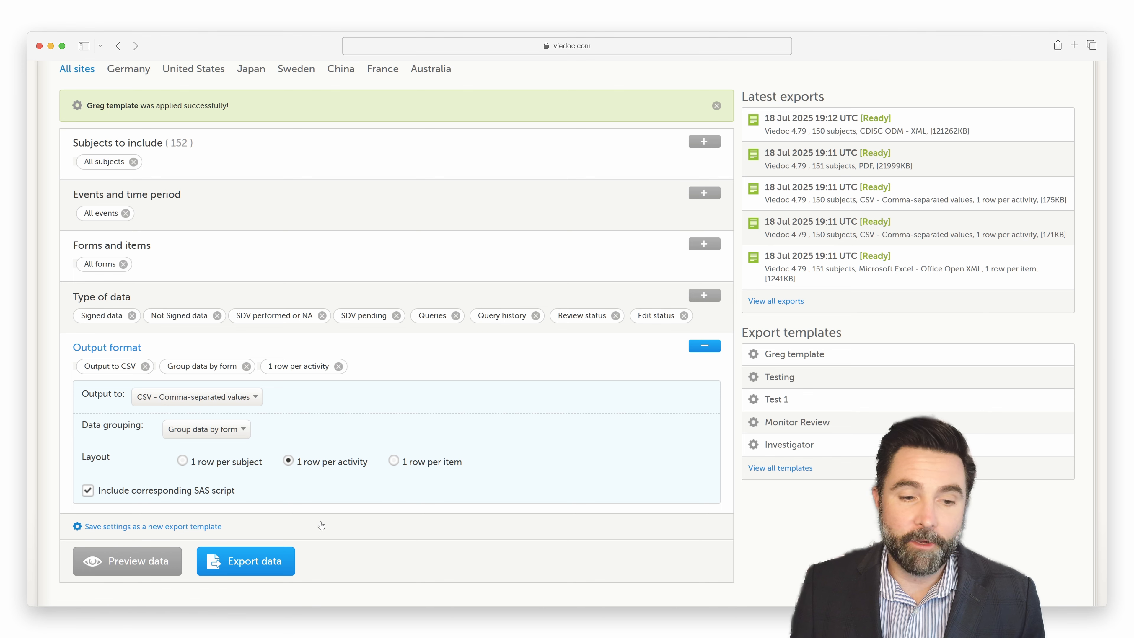
click(241, 569)
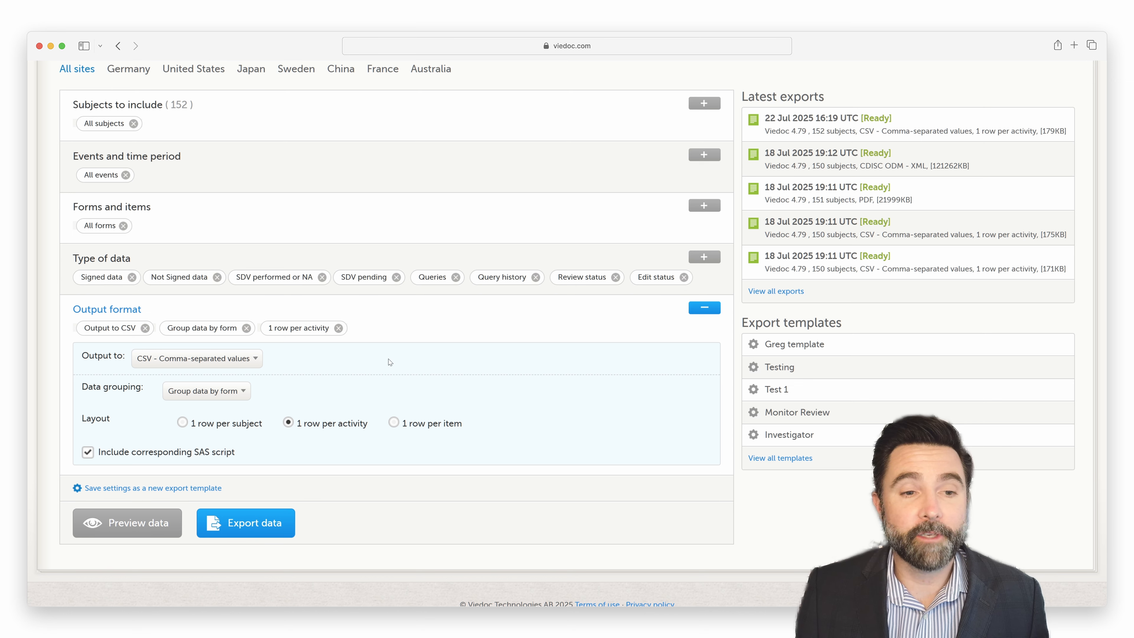
Step: Export the data as a PDF archive in FDA submission format (eCTD)
click(238, 360)
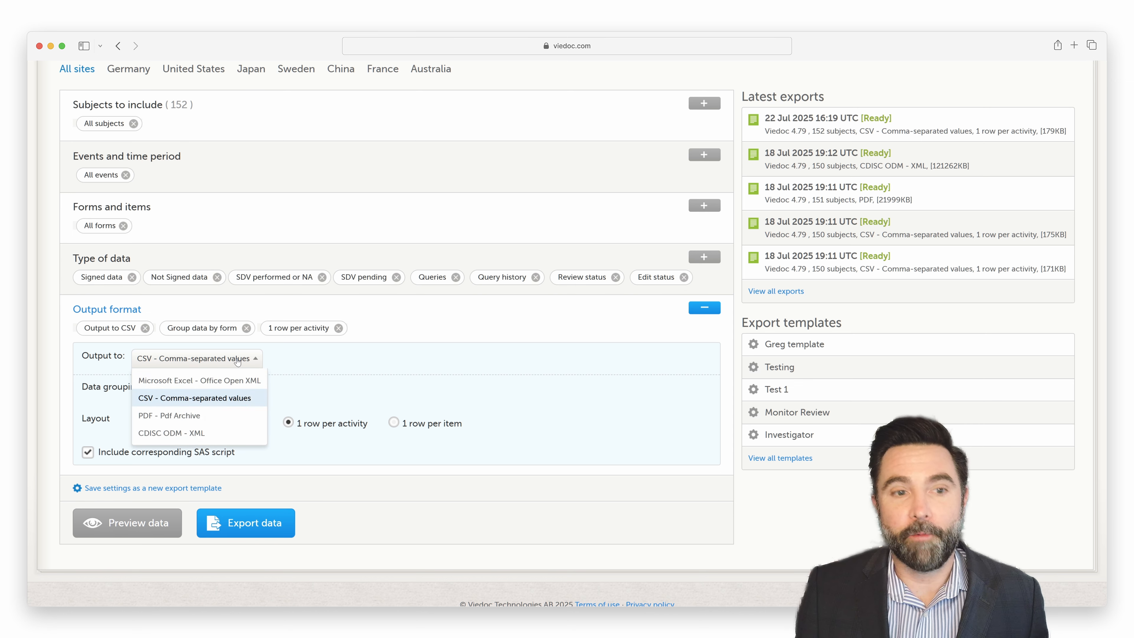
click(201, 419)
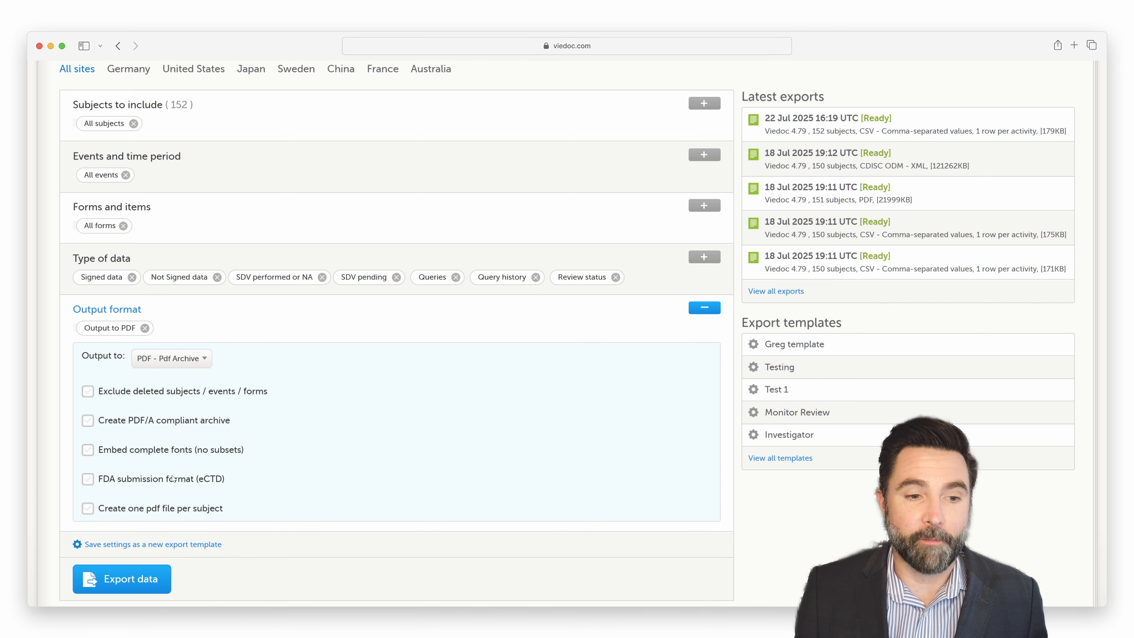
click(85, 481)
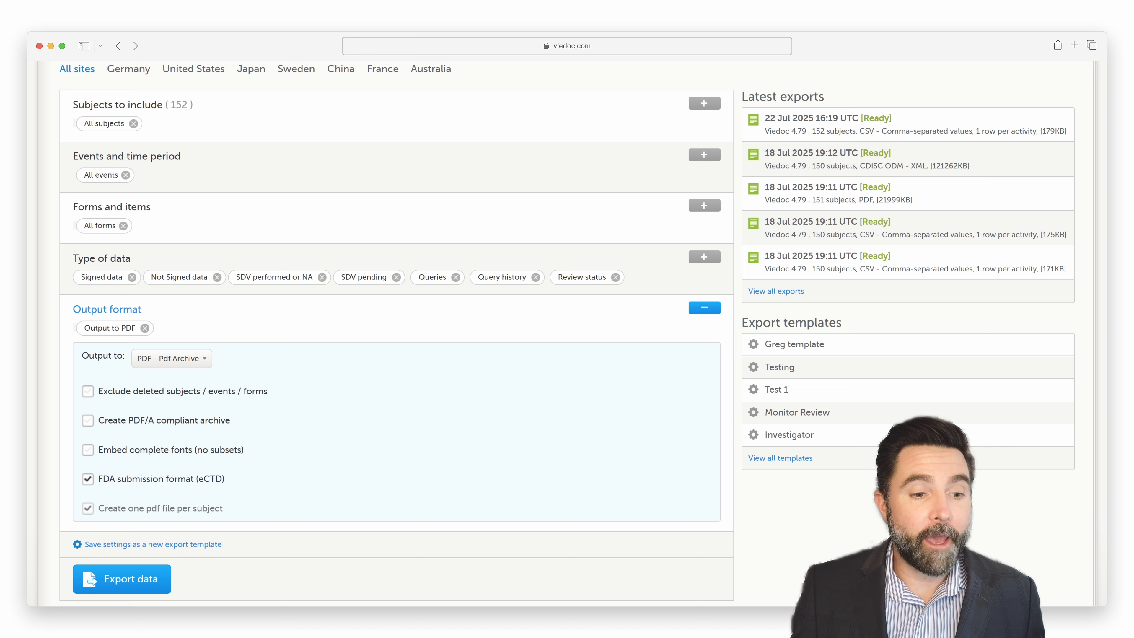
click(145, 580)
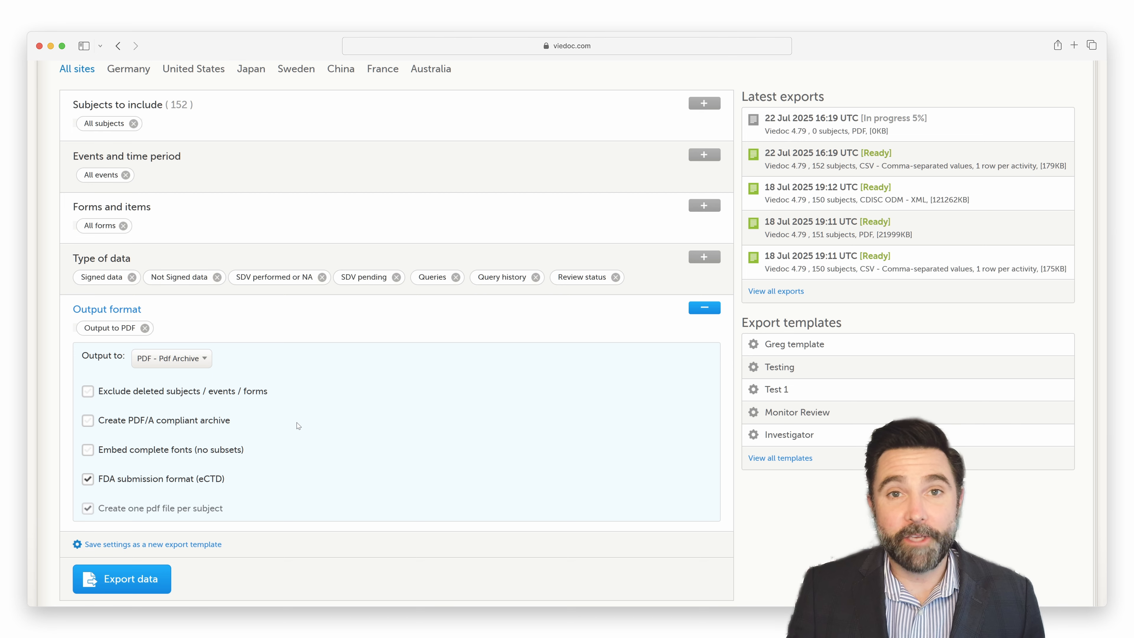
Step: Export the data to Microsoft Excel - Office Open XML
click(202, 360)
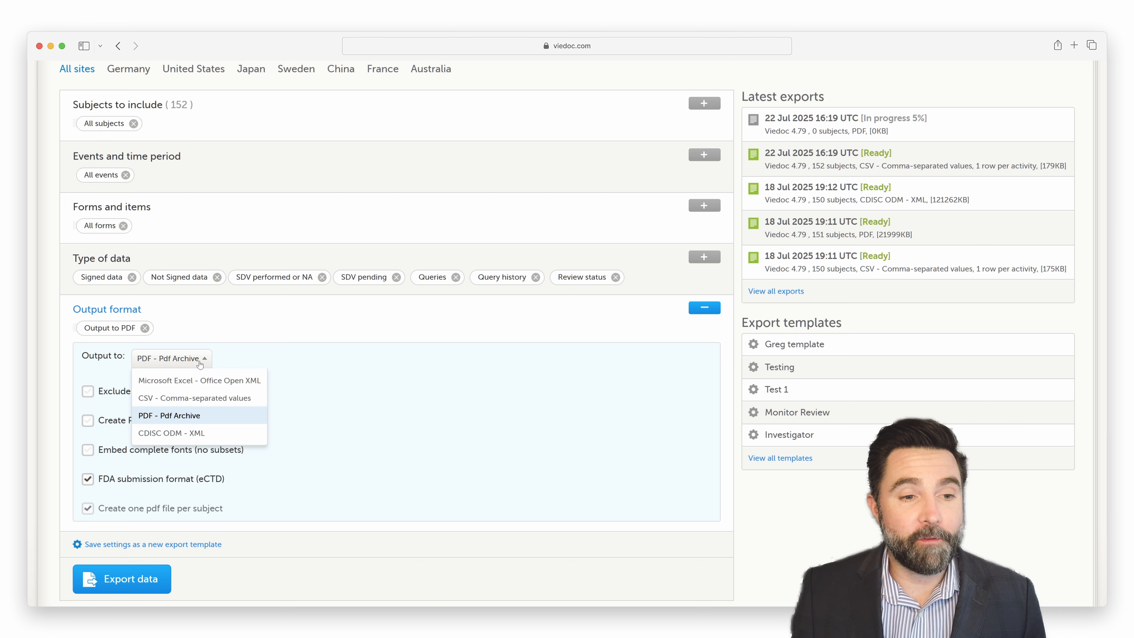
click(193, 380)
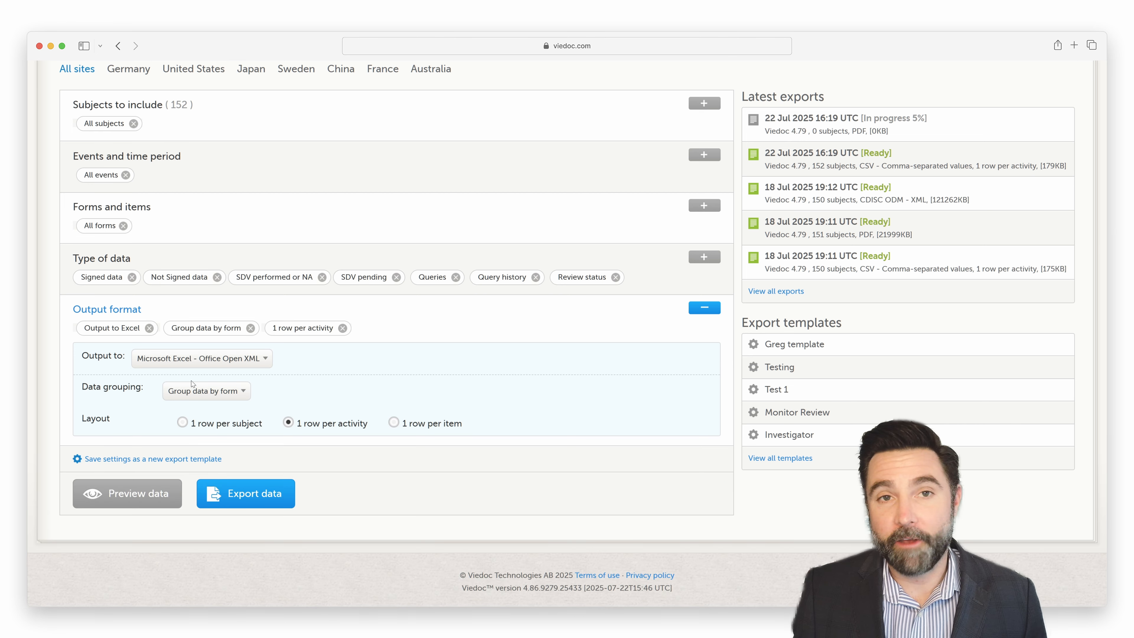
click(261, 495)
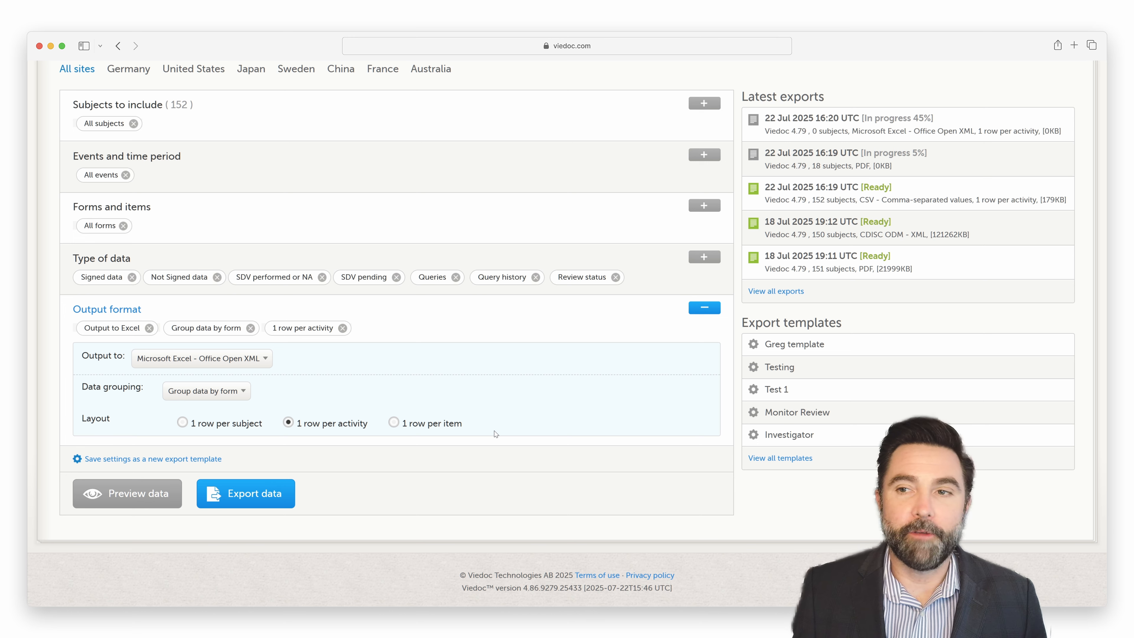
Step: Preview the export data and display the Adverse Events / AE form
click(166, 496)
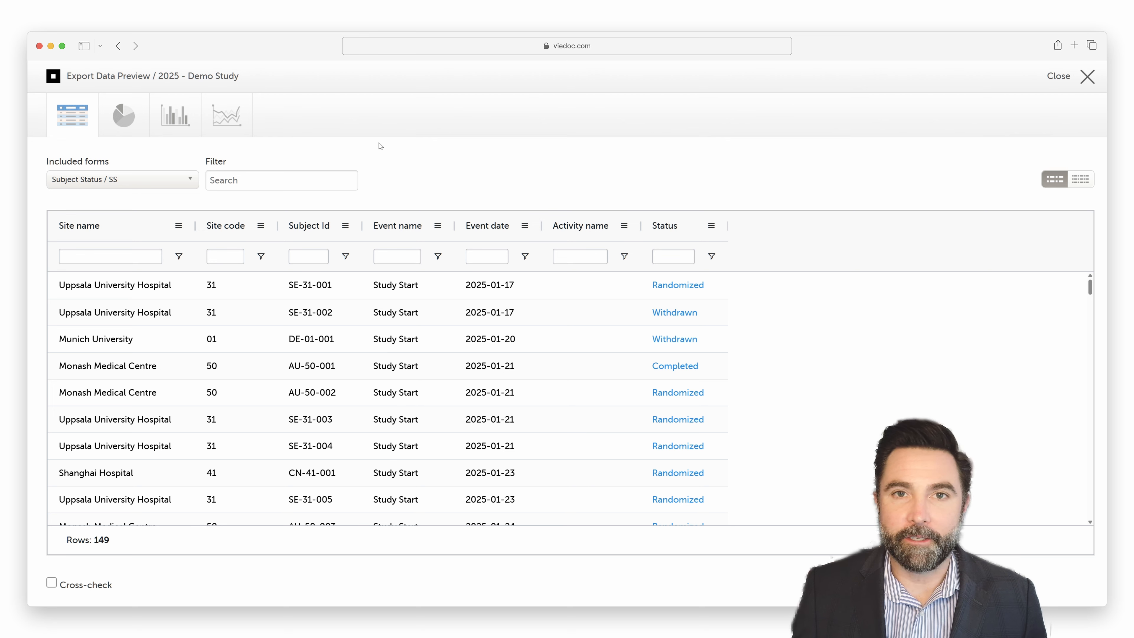
click(187, 183)
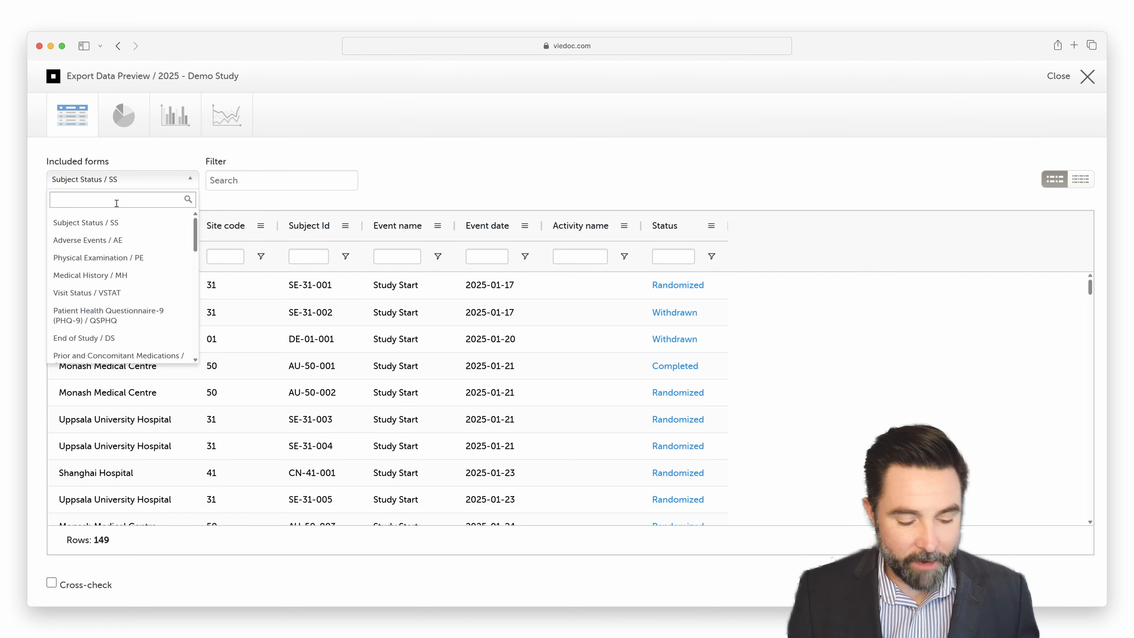
text(ad)
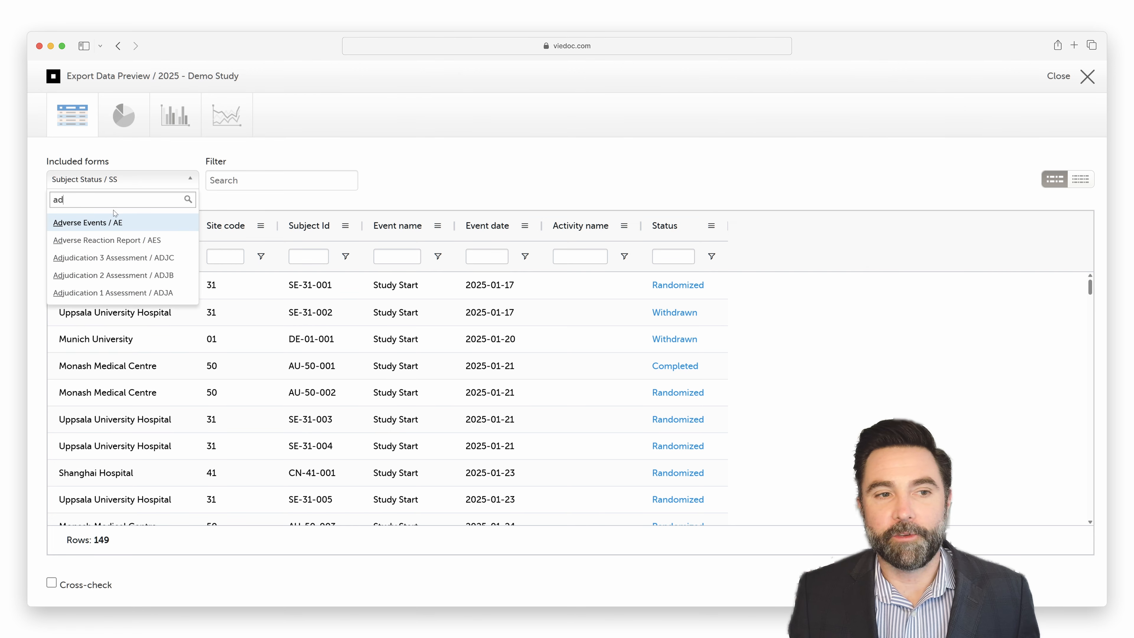
click(111, 224)
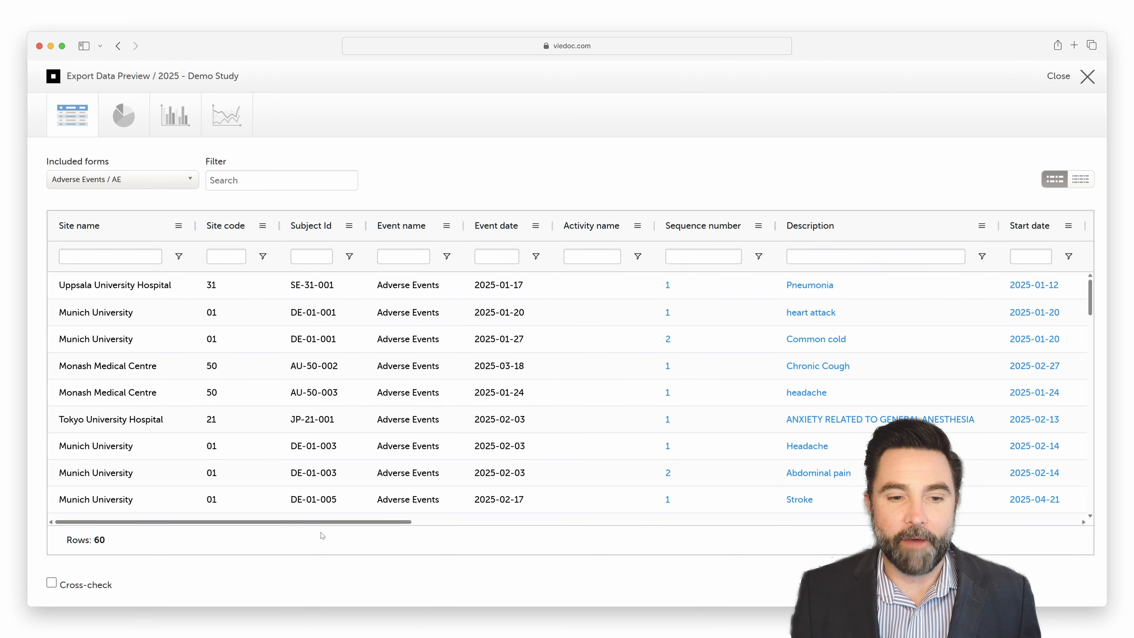
Step: Filter the adverse event descriptions by "cold", and clear that filter again
drag(329, 522, 463, 528)
click(418, 255)
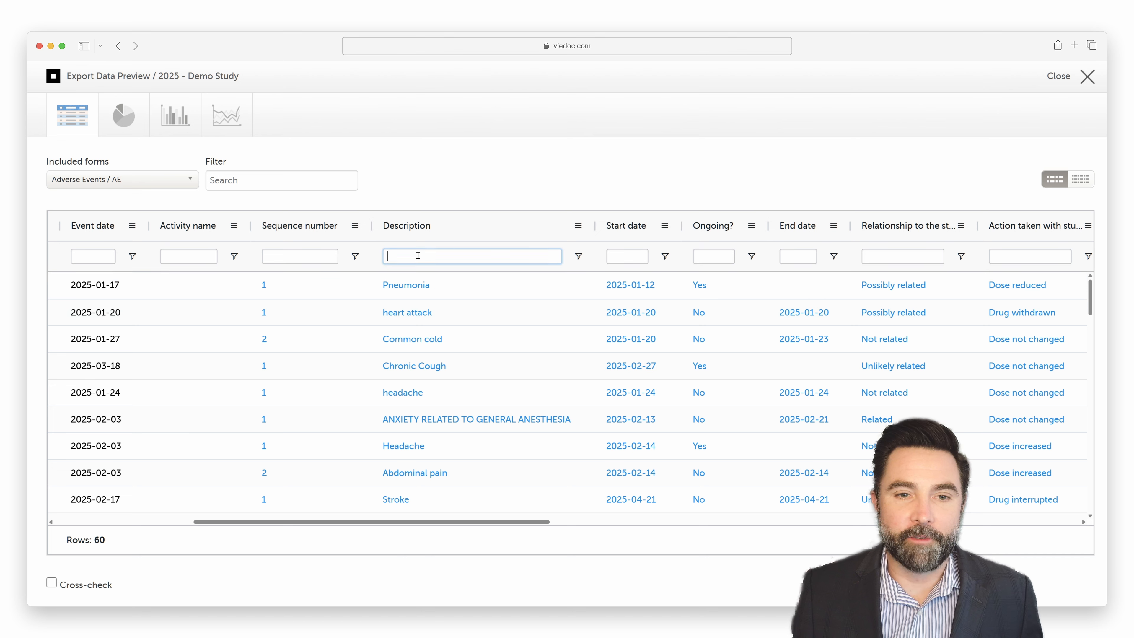
text(cold)
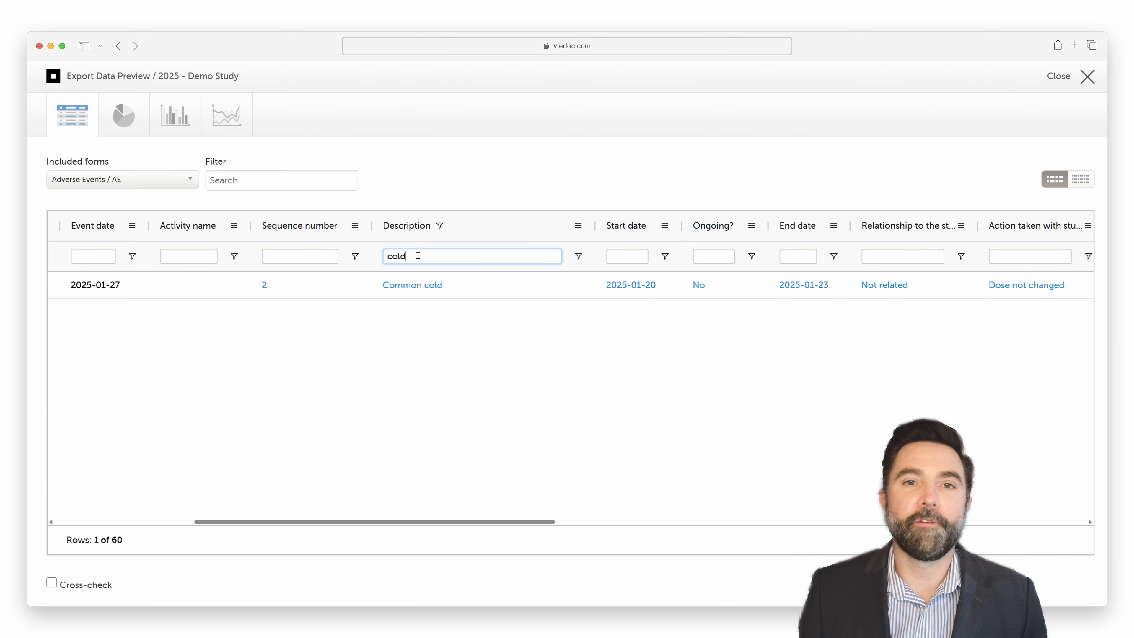
drag(417, 256, 342, 262)
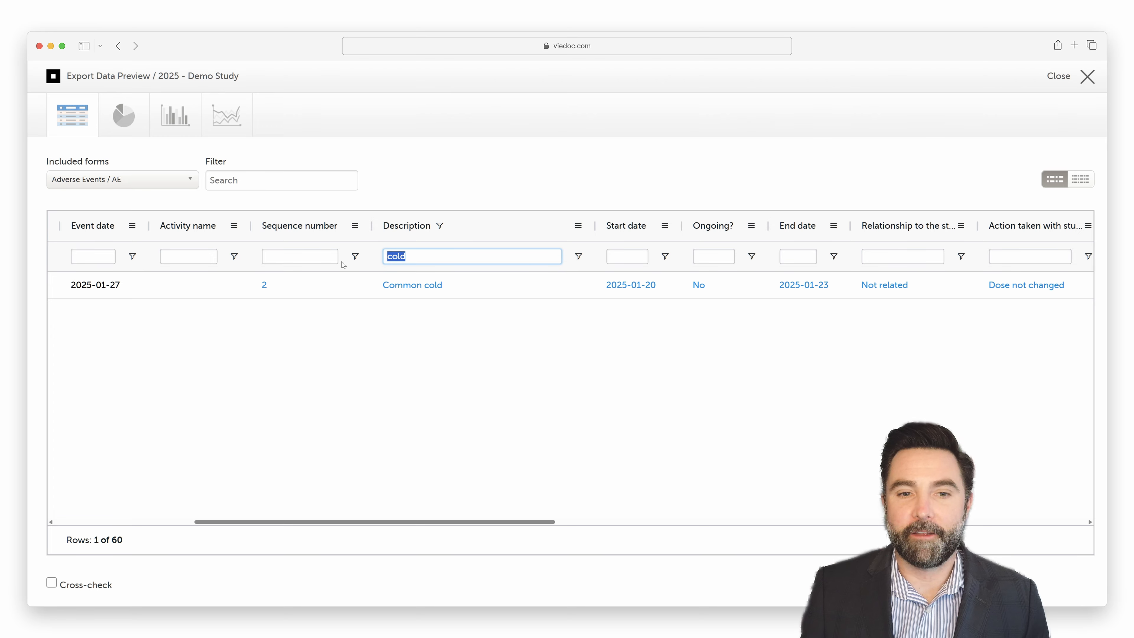
key(BackSpace)
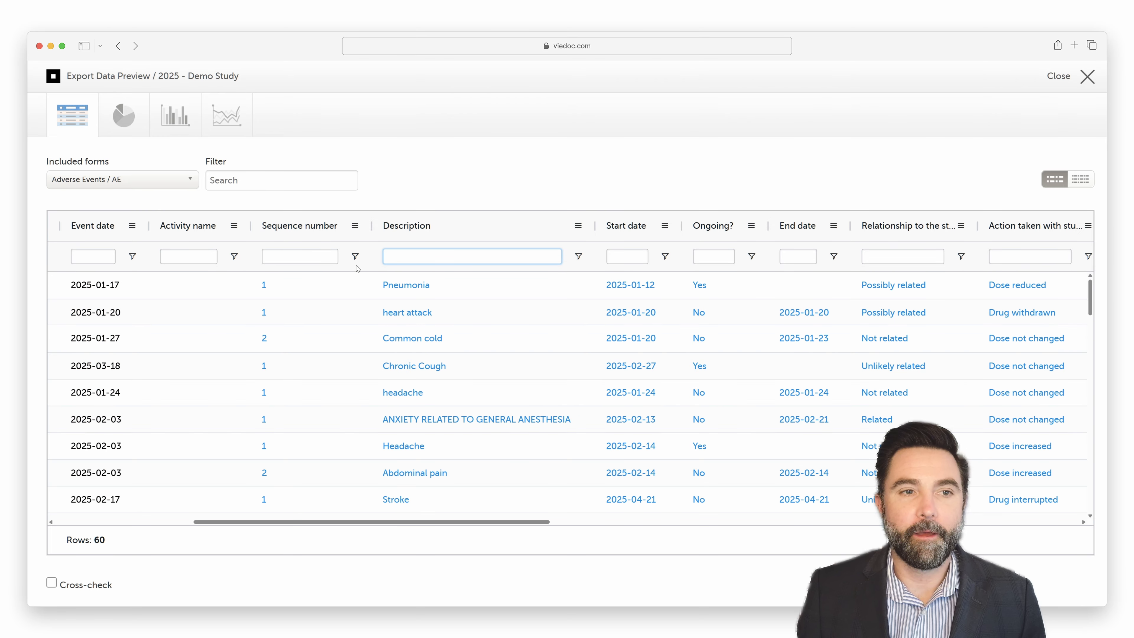
Step: Draw a pie chart of the adverse events with Serious? as the series/category
click(132, 121)
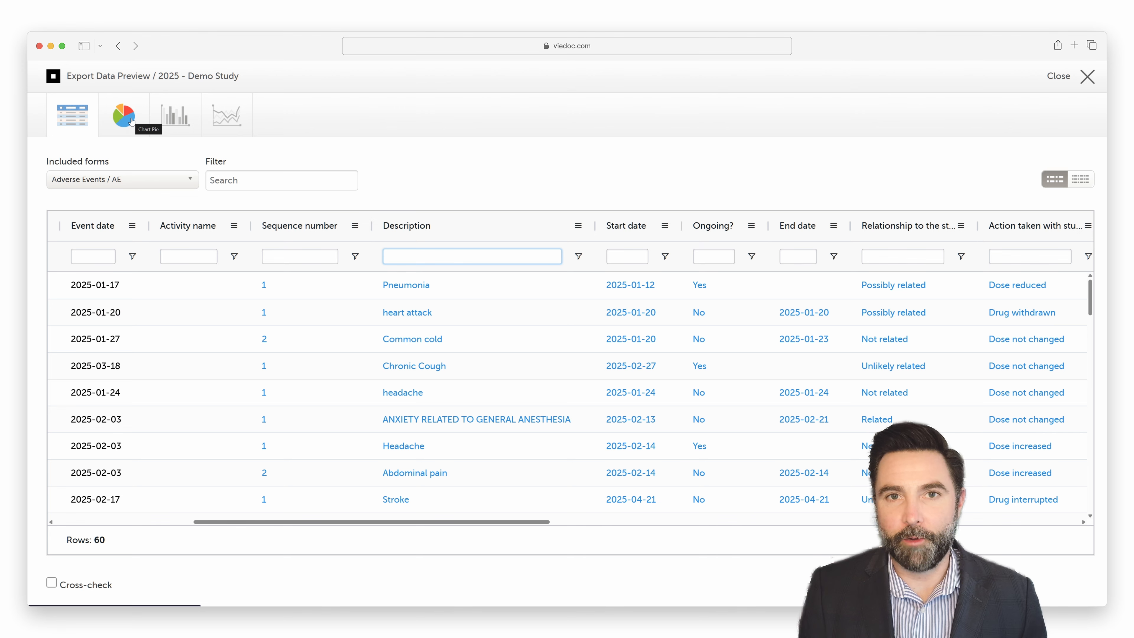
click(131, 121)
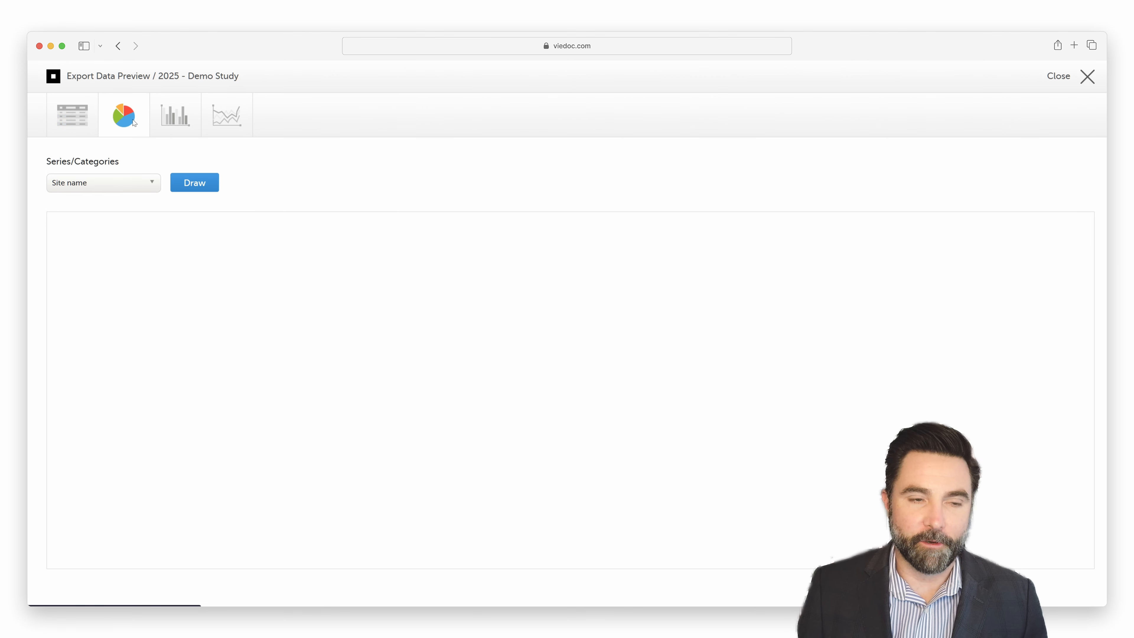
click(149, 186)
scroll(102, 259, down, 3)
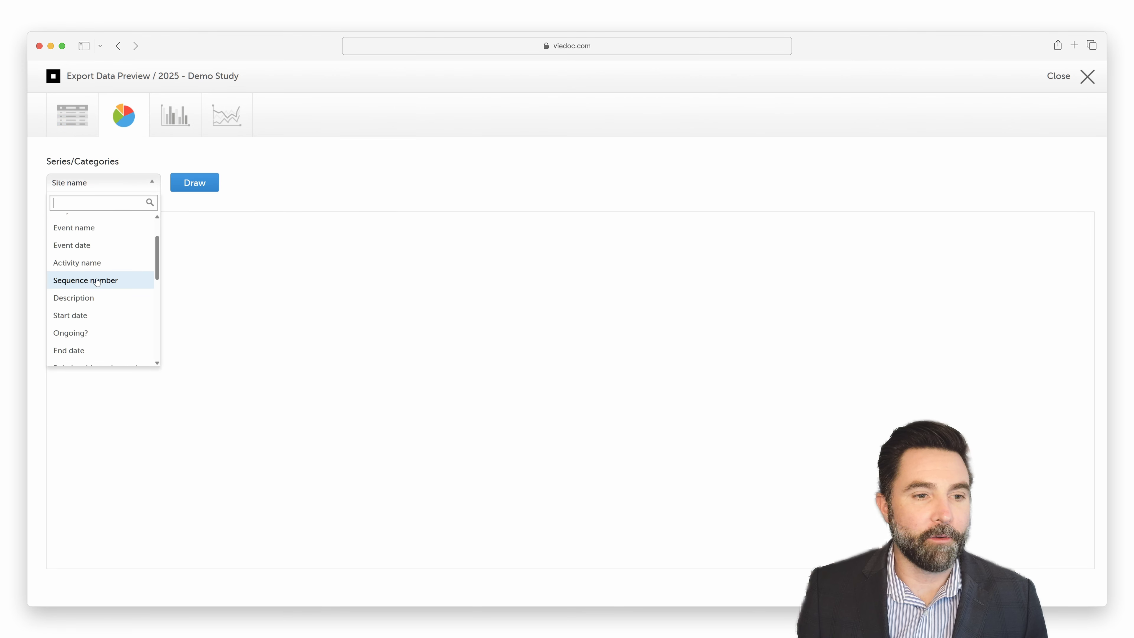
scroll(97, 281, down, 5)
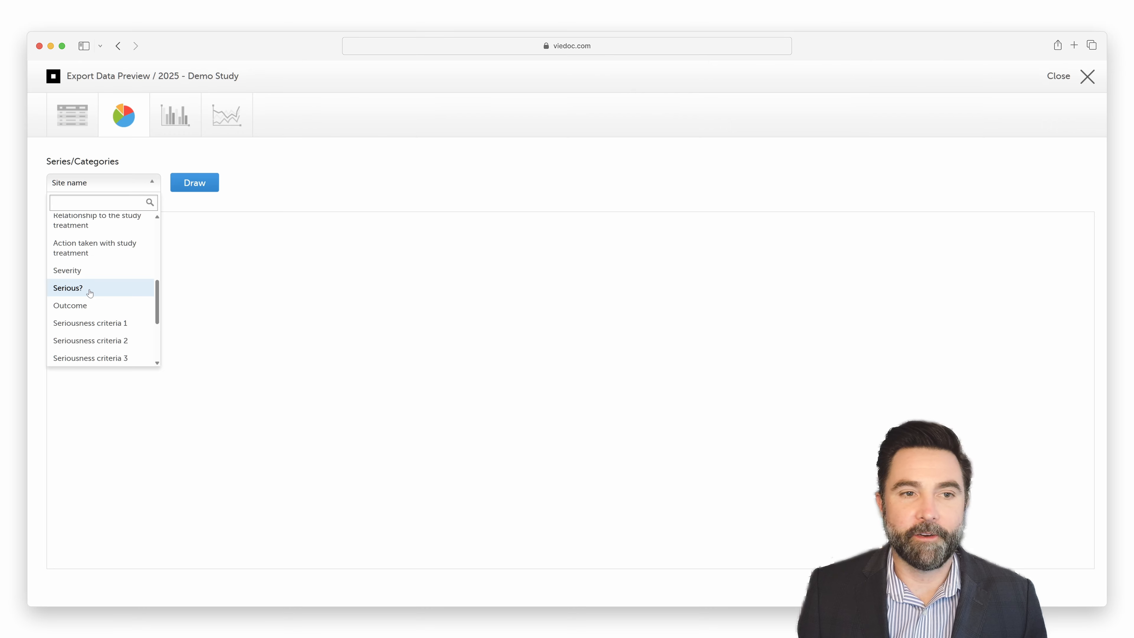
click(90, 288)
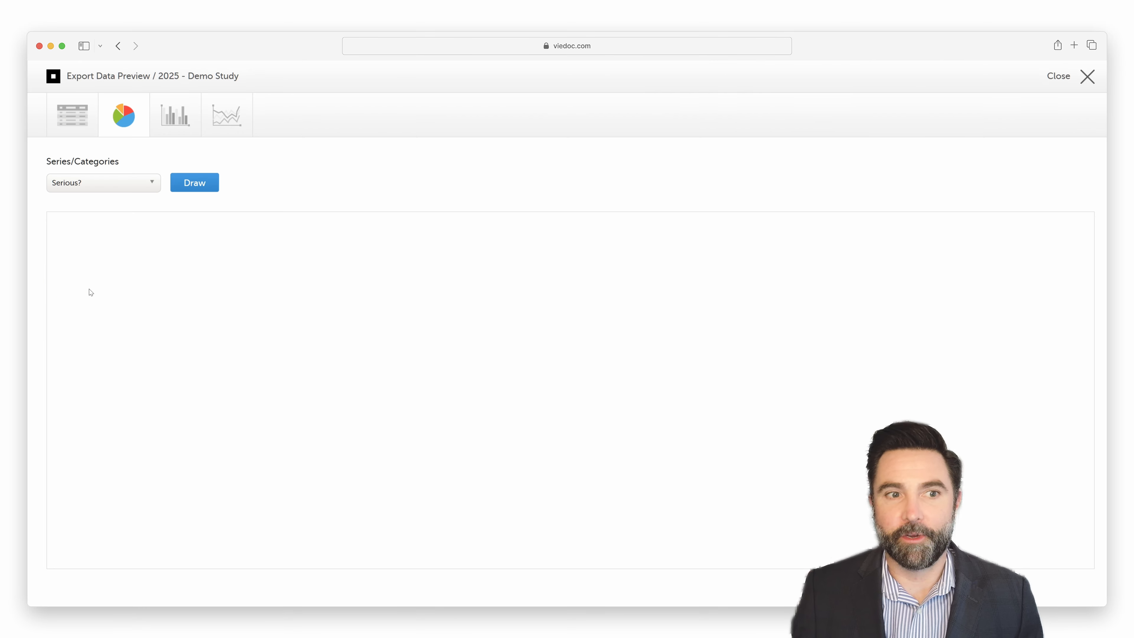
click(182, 186)
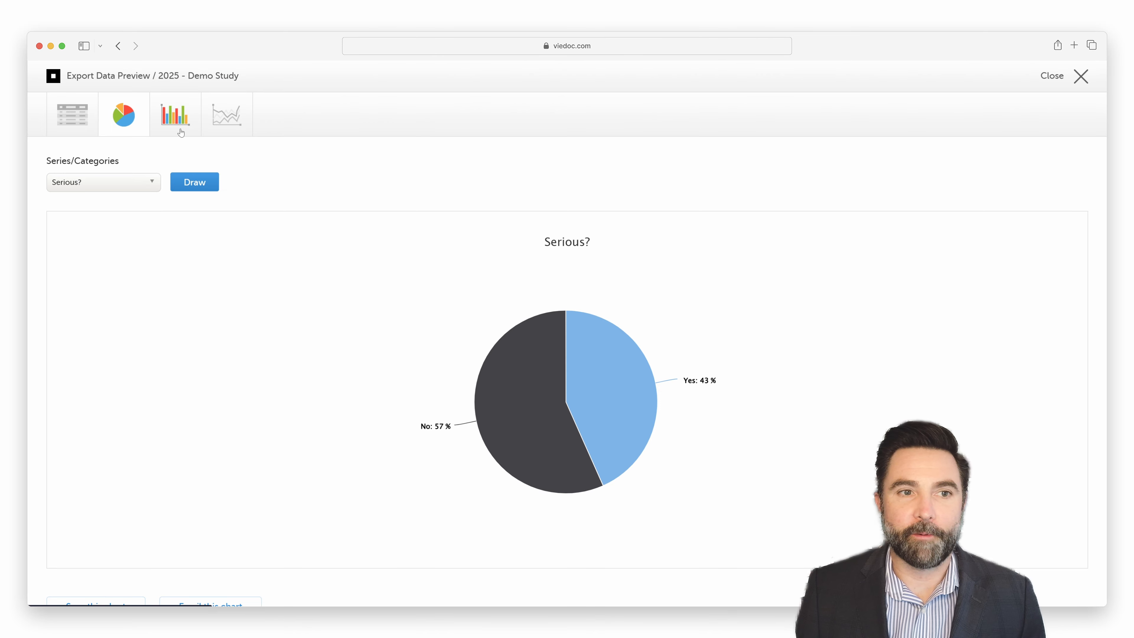
Step: Draw a bar chart of Count by Site name, with Serious? as the series/category
click(179, 117)
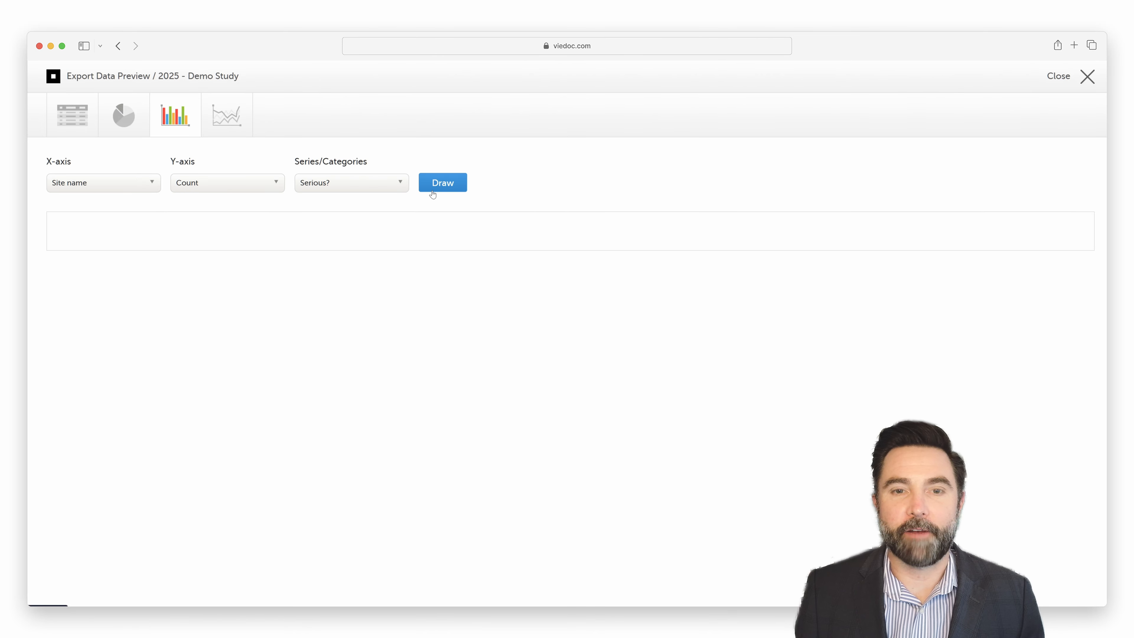
click(442, 188)
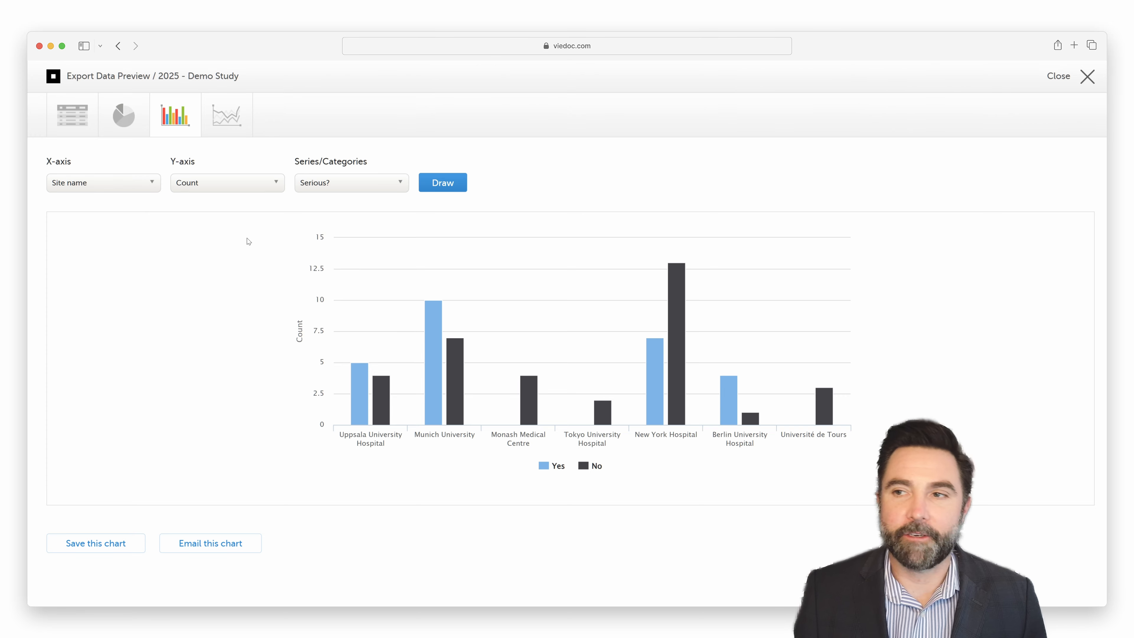
Step: Close the data preview and download the finished Microsoft Excel export from 22 Jul 2025 16:20 UTC
click(1089, 84)
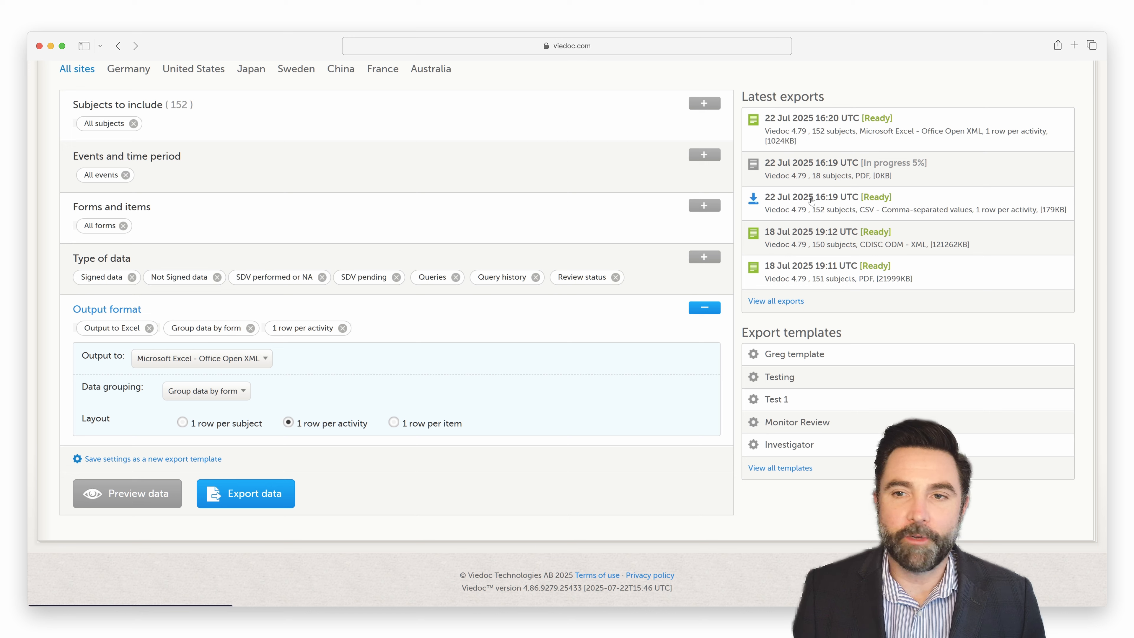
click(753, 121)
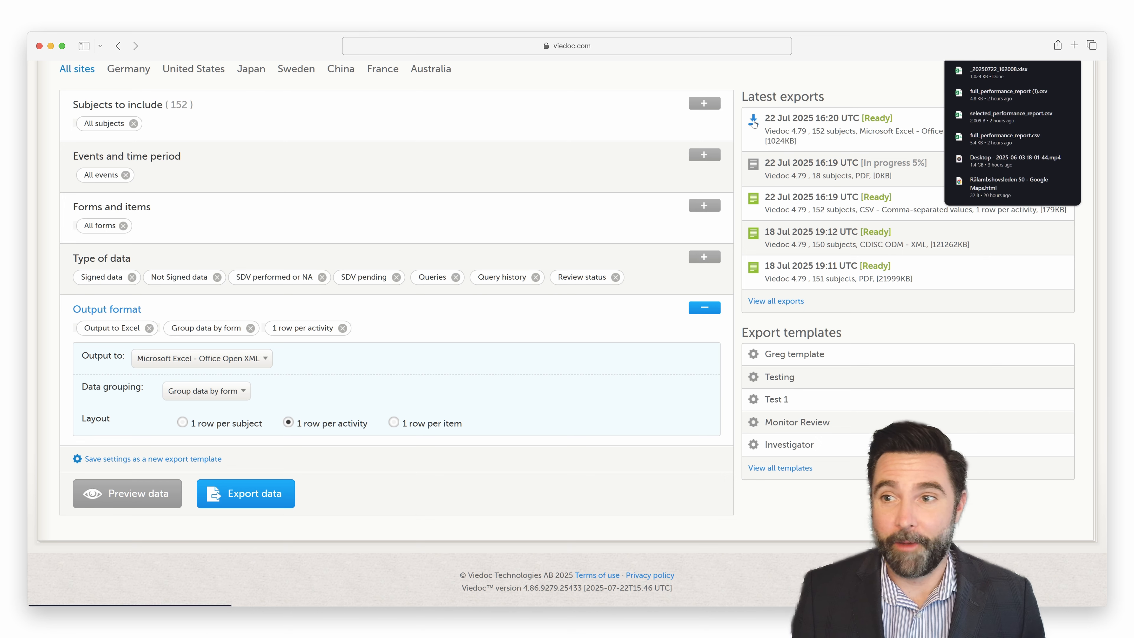